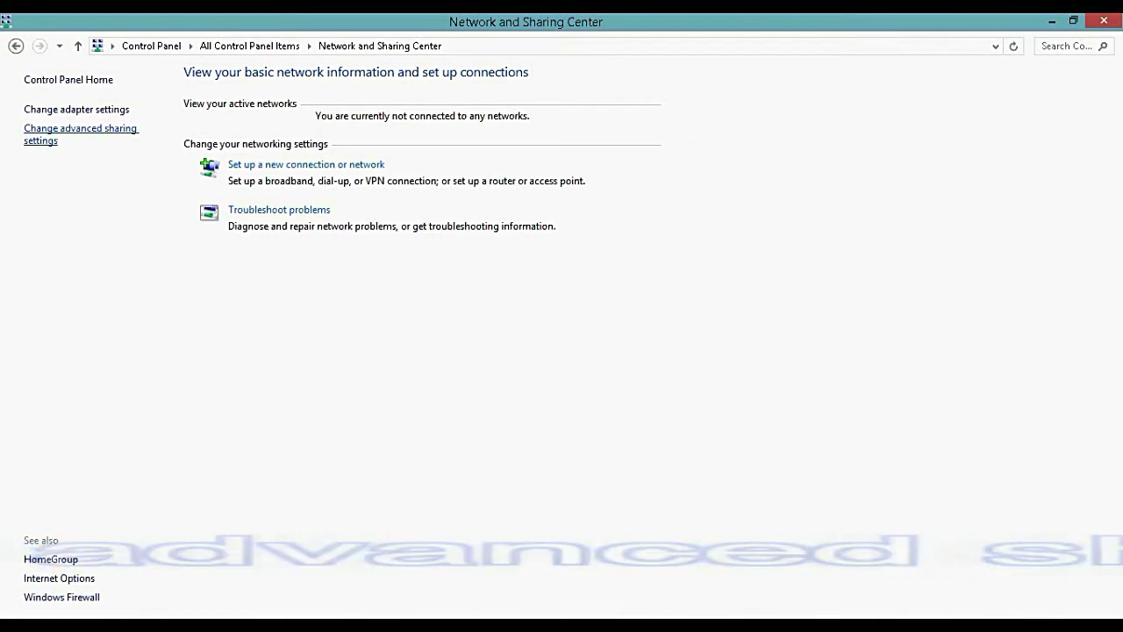
- Review the advanced sharing settings for the Private, Guest or Public, and All Networks profiles, and exit without saving
left_click(80, 129)
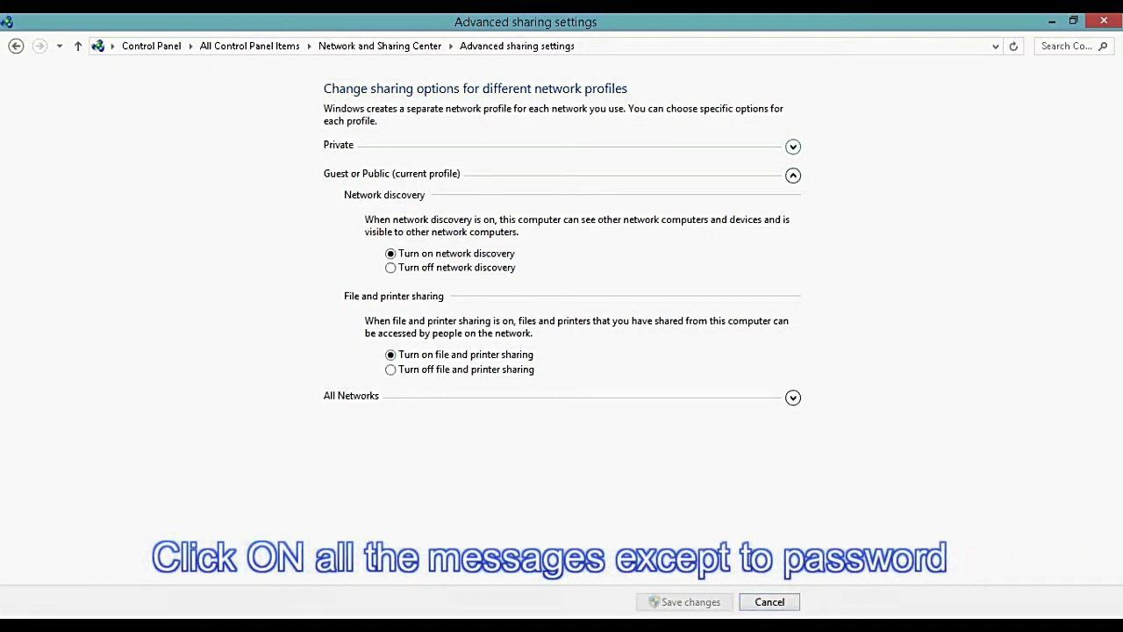
left_click(793, 146)
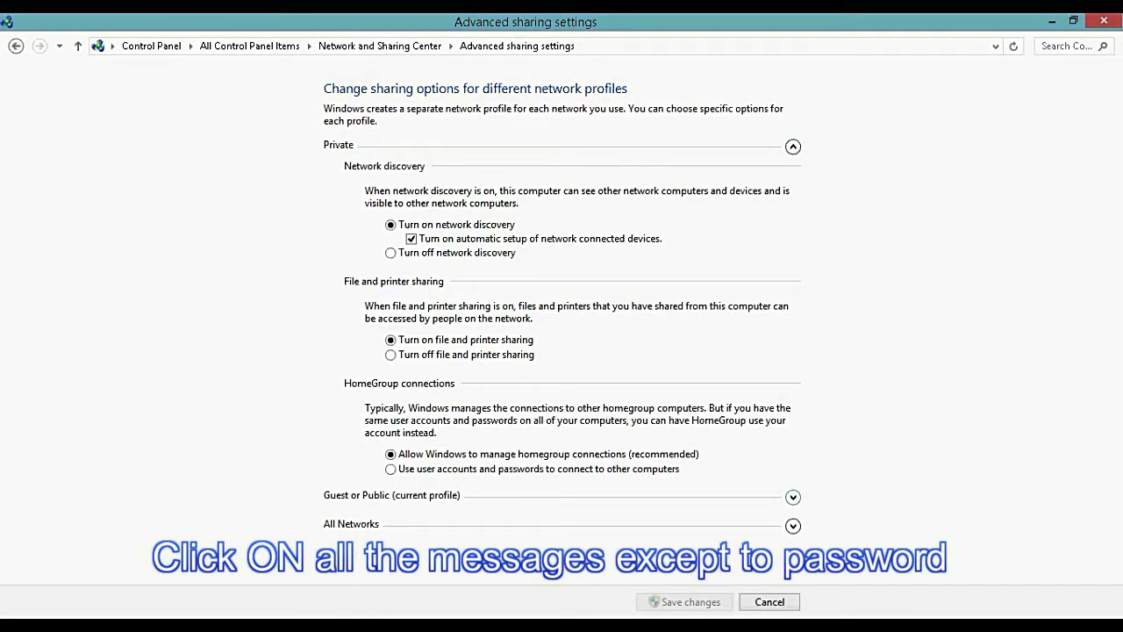
left_click(793, 497)
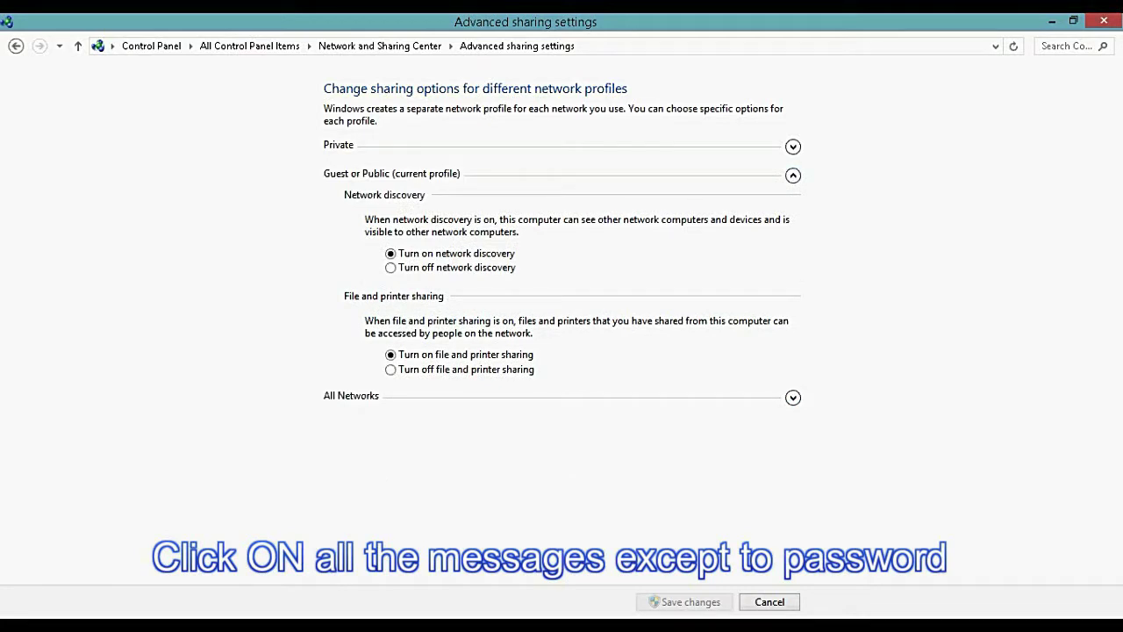
left_click(792, 174)
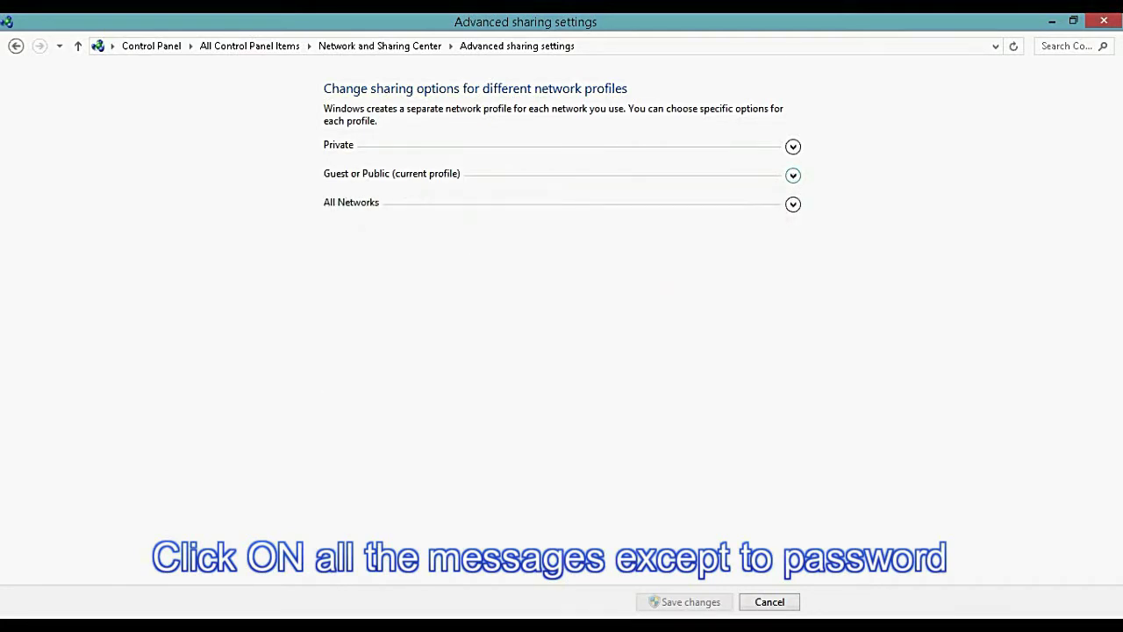
left_click(792, 175)
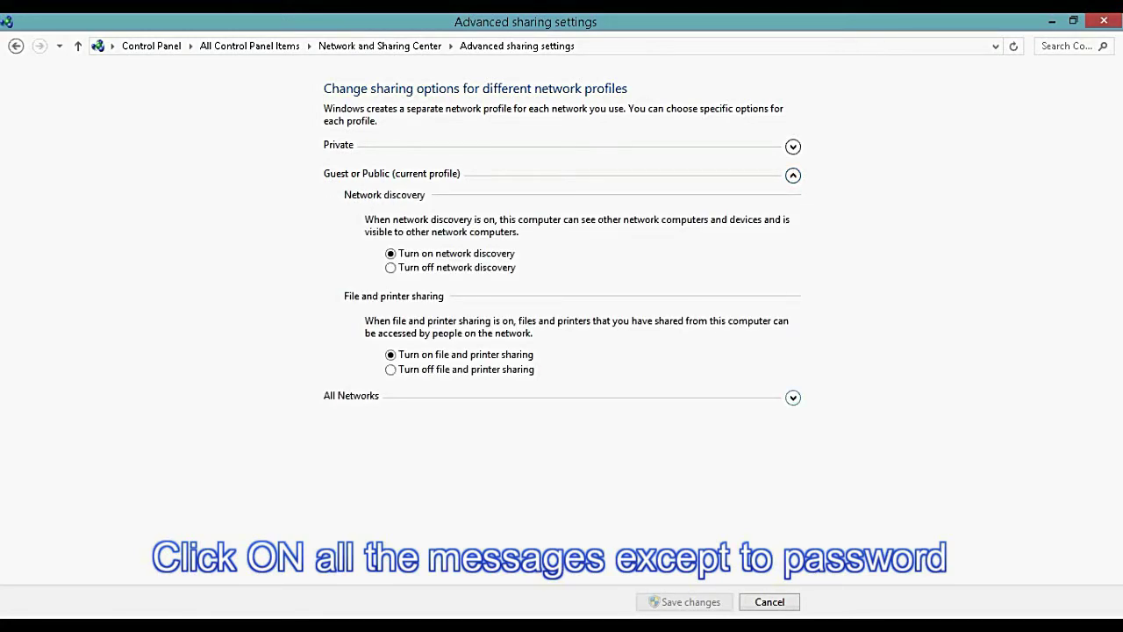
left_click(793, 397)
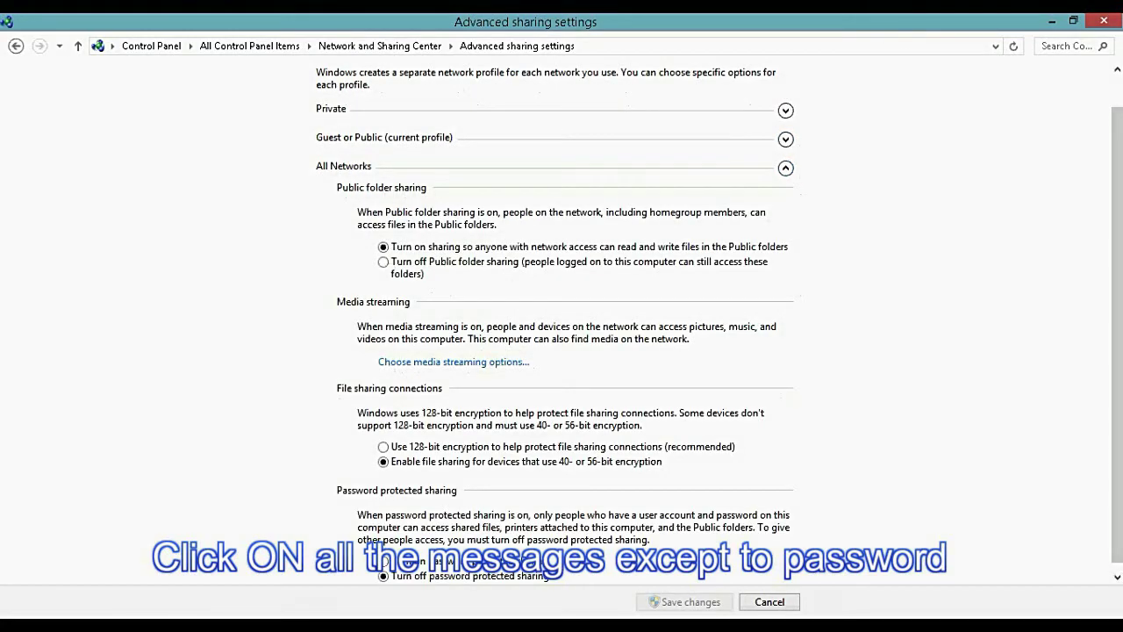
scroll(561, 321, "down", 1)
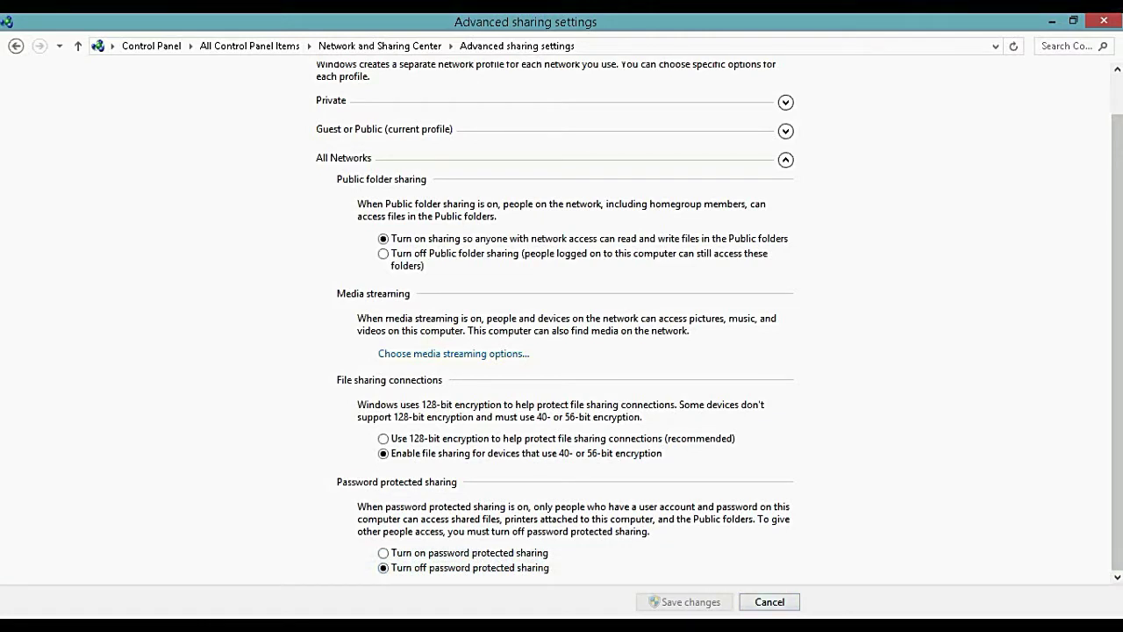
left_click(770, 602)
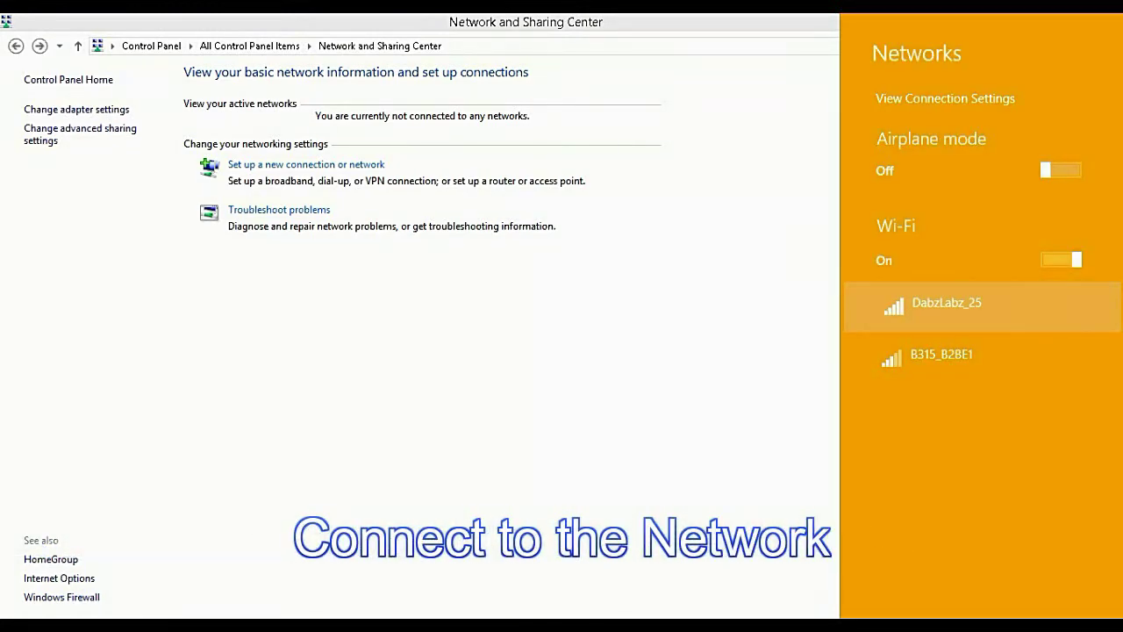
- Connect to the DabzLabz_25 Wi-Fi network, close the Network and Sharing Center, and refresh the desktop
left_click(980, 307)
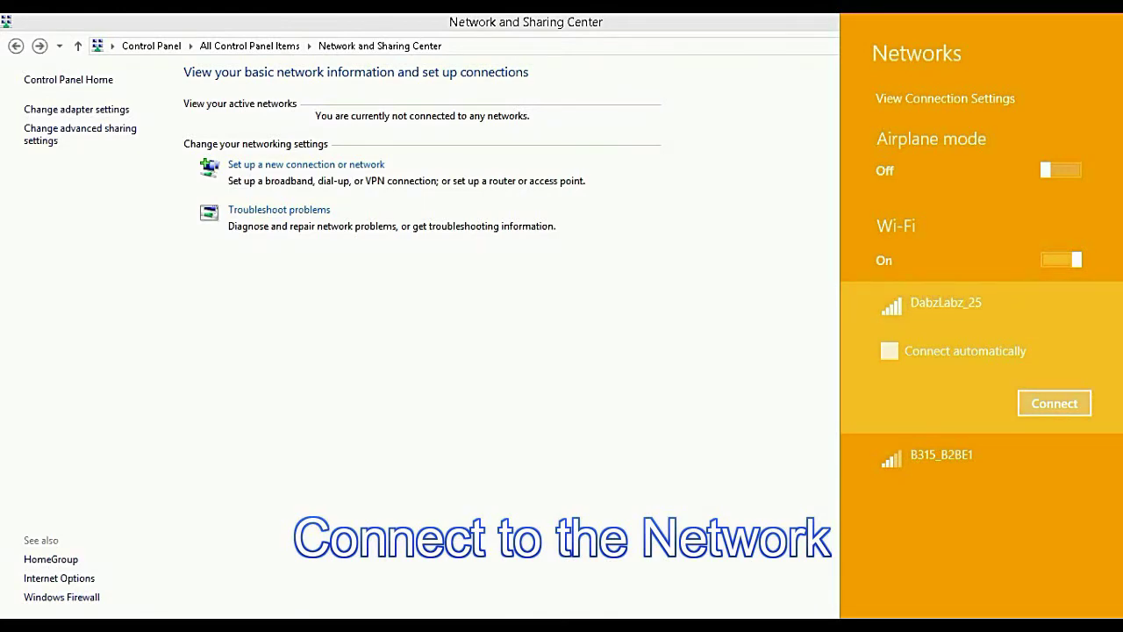
left_click(1053, 403)
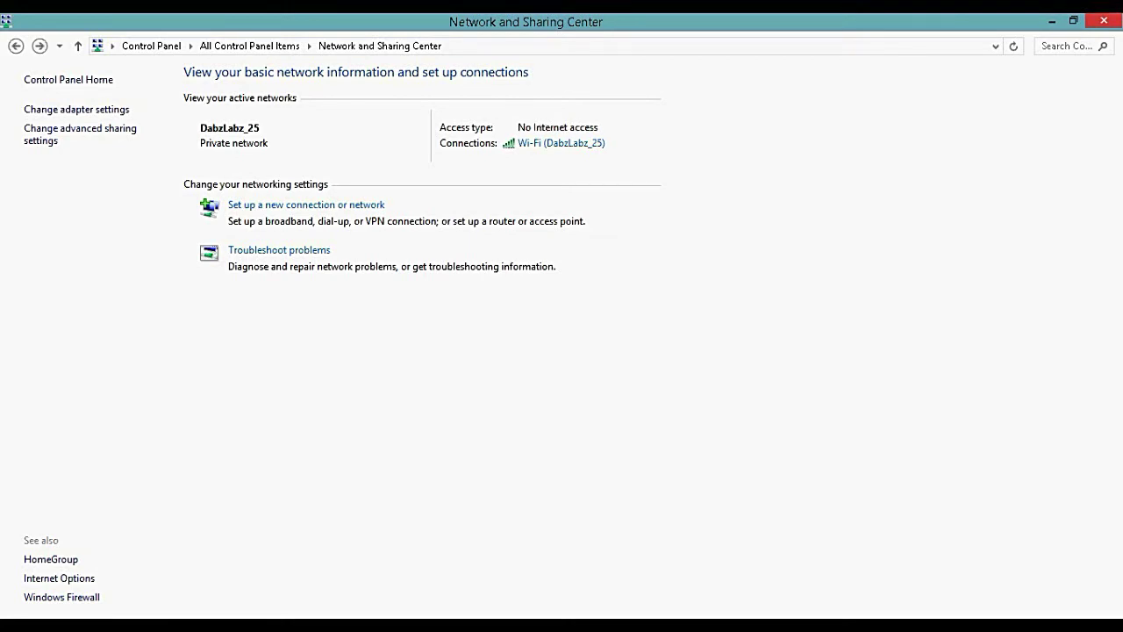
left_click(1103, 20)
right_click(488, 213)
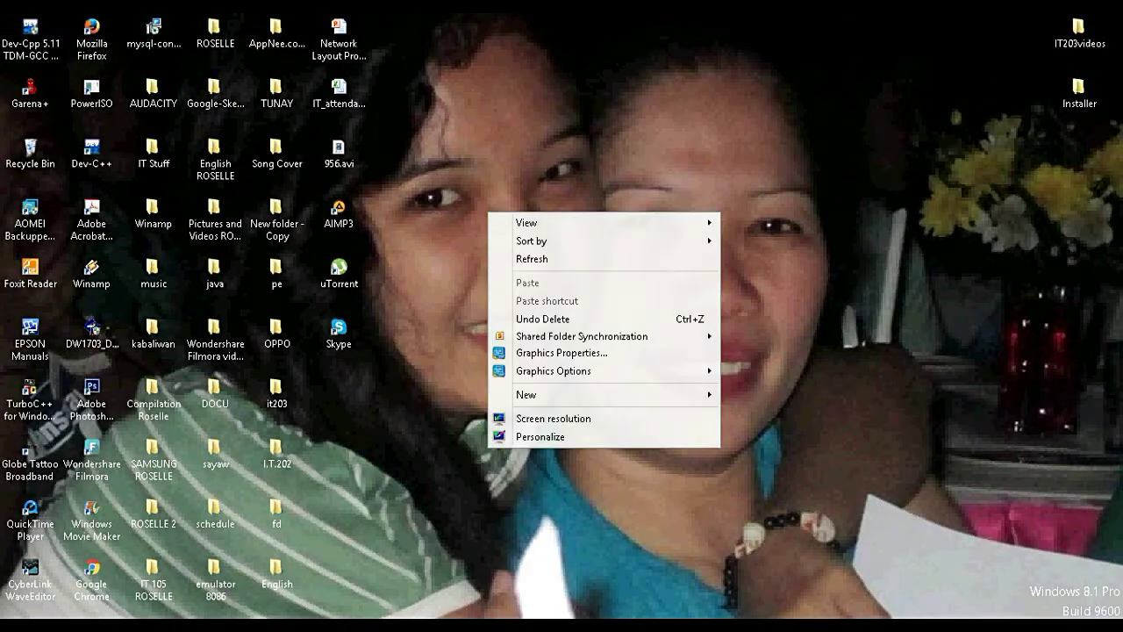
left_click(531, 260)
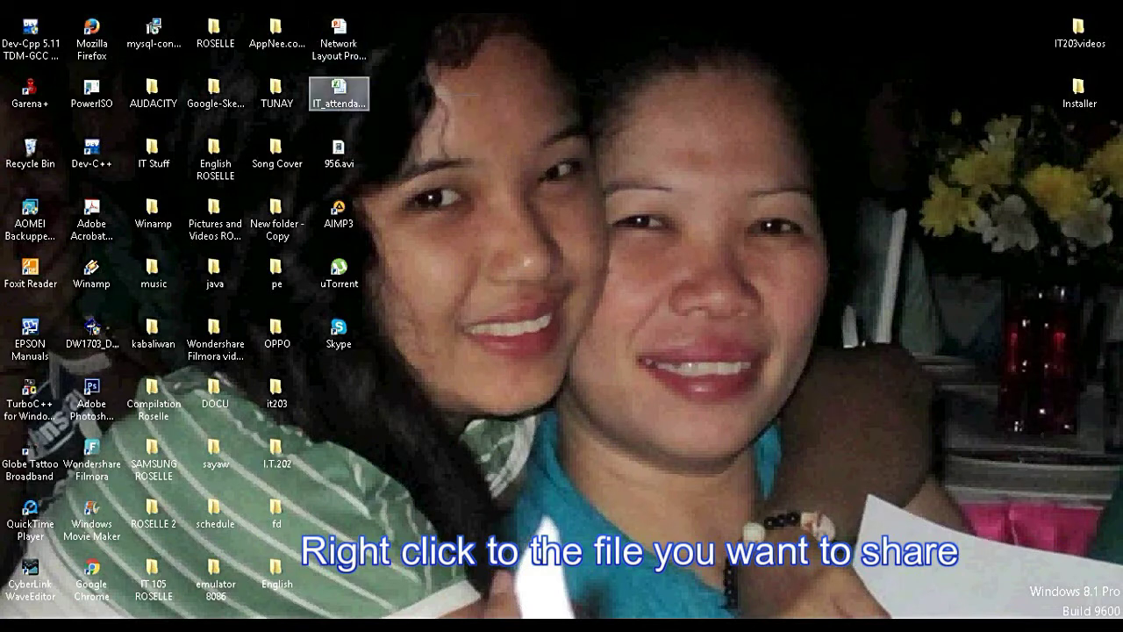
- Open sharing with specific people for the desktop file IT_attendance&Fines.xlsx and add Everyone to the list
left_click(339, 89)
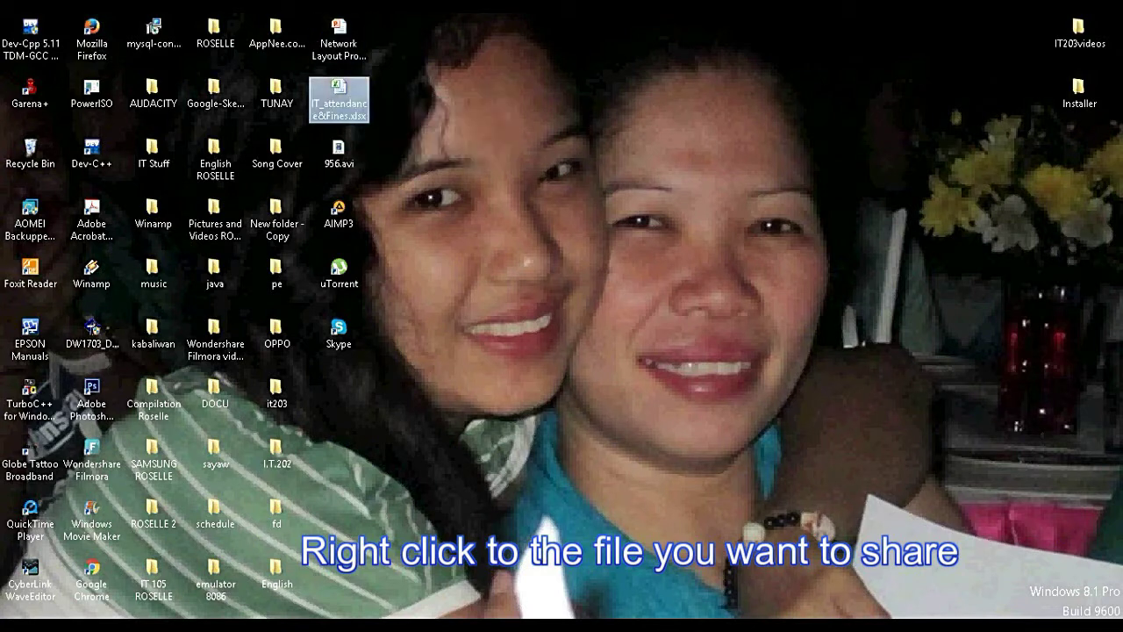
right_click(347, 83)
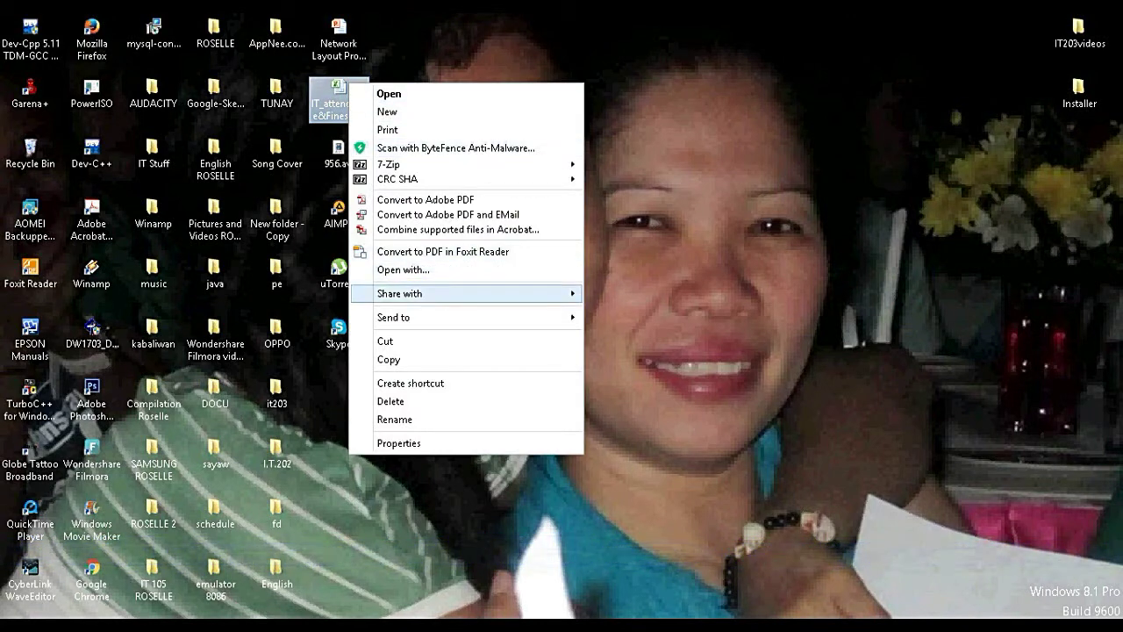
mouse_move(465, 294)
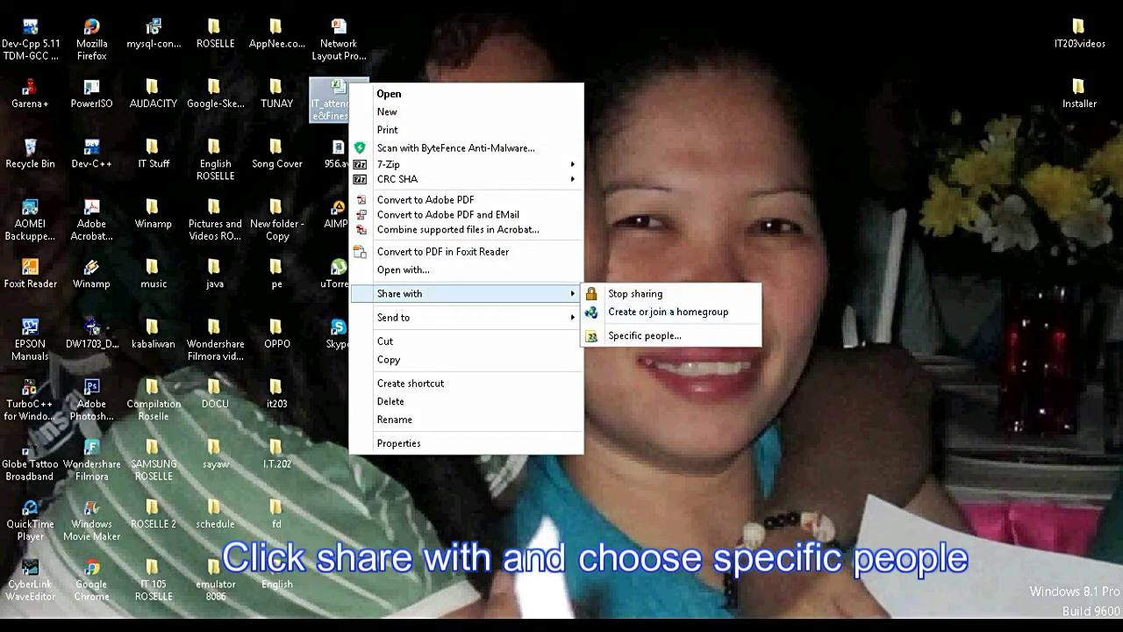
left_click(644, 335)
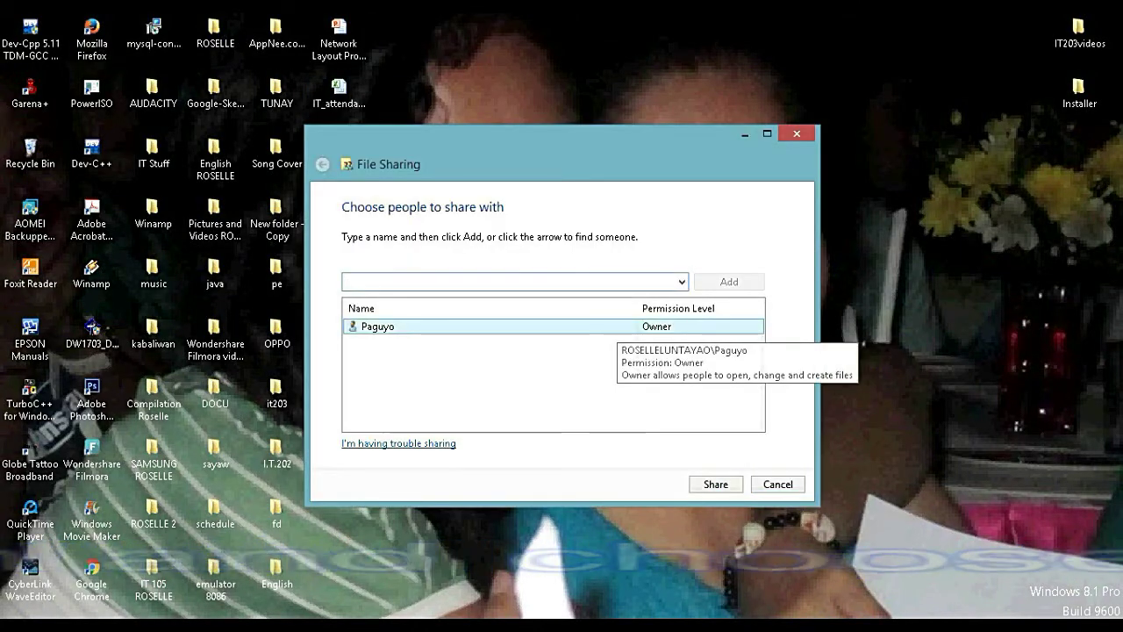
left_click(681, 281)
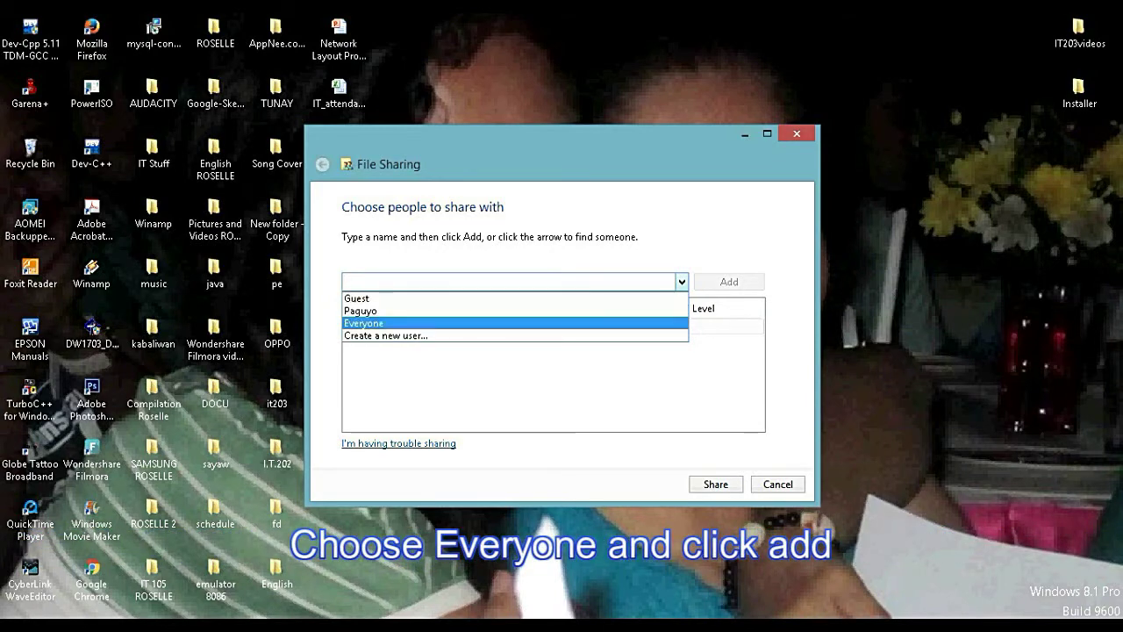
key("Return")
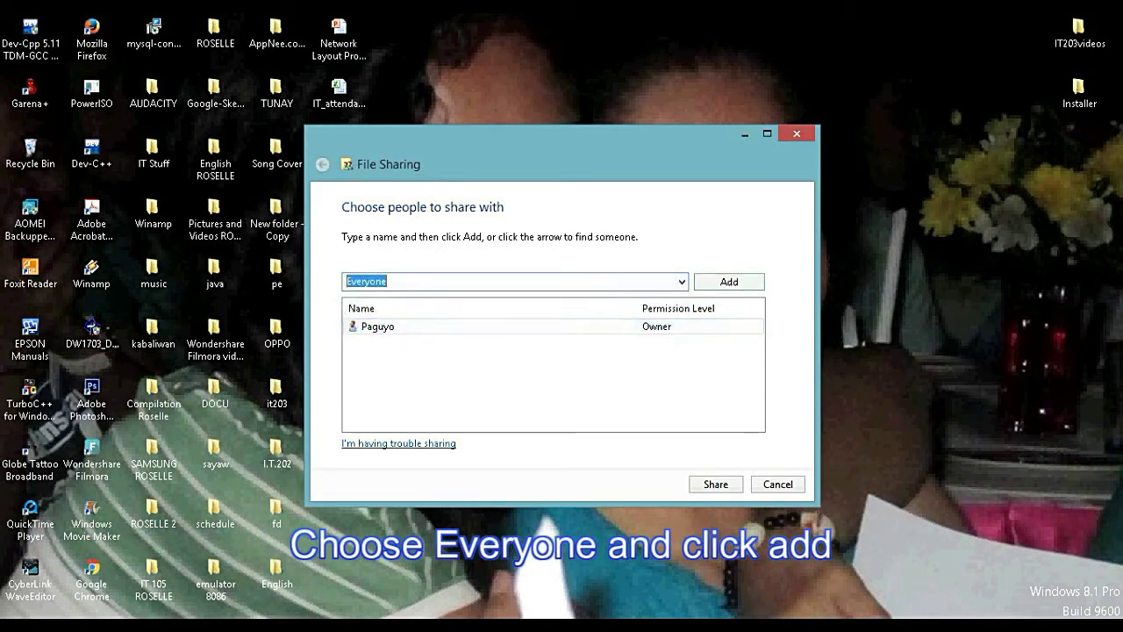
key("Return")
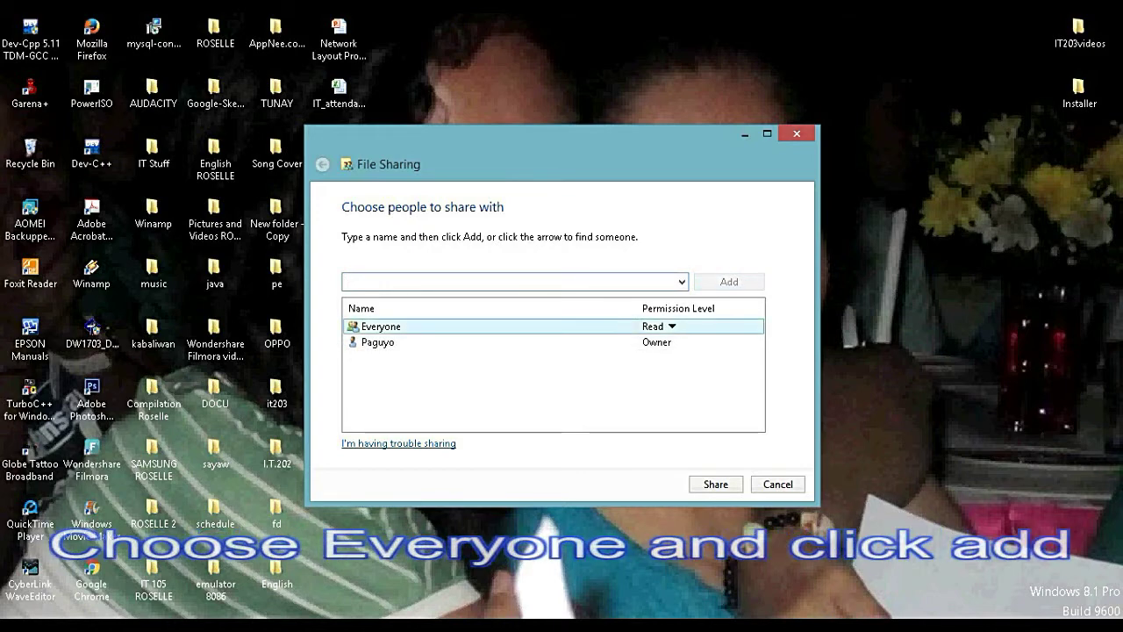
- Give Everyone Read/Write permission and share the file, allowing the same access to the Desktop folder
left_click(671, 326)
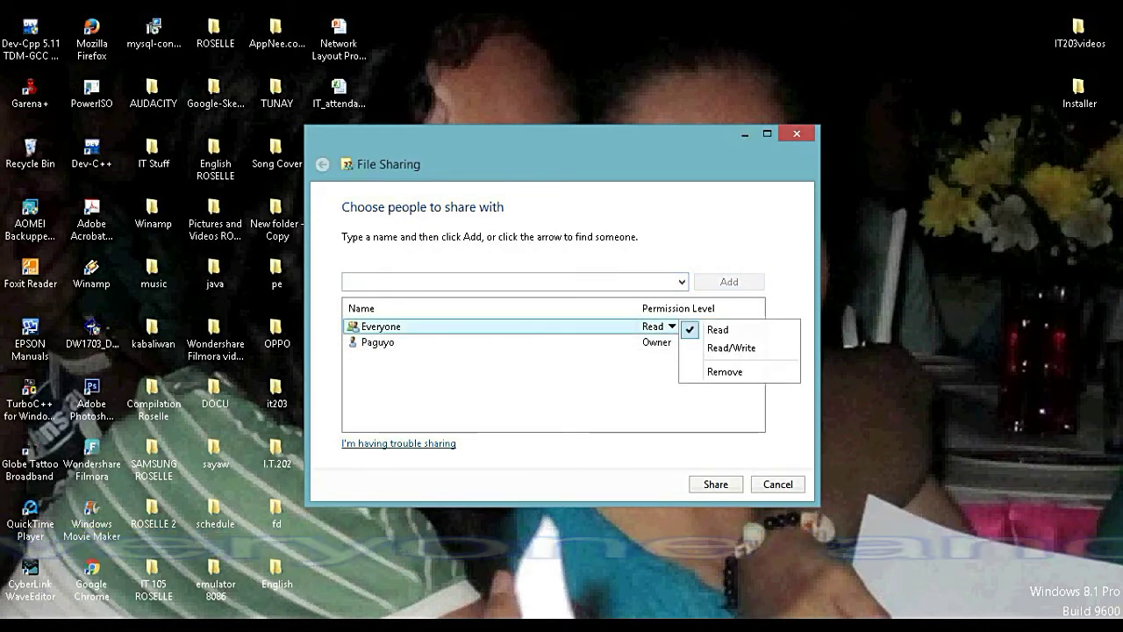
left_click(731, 348)
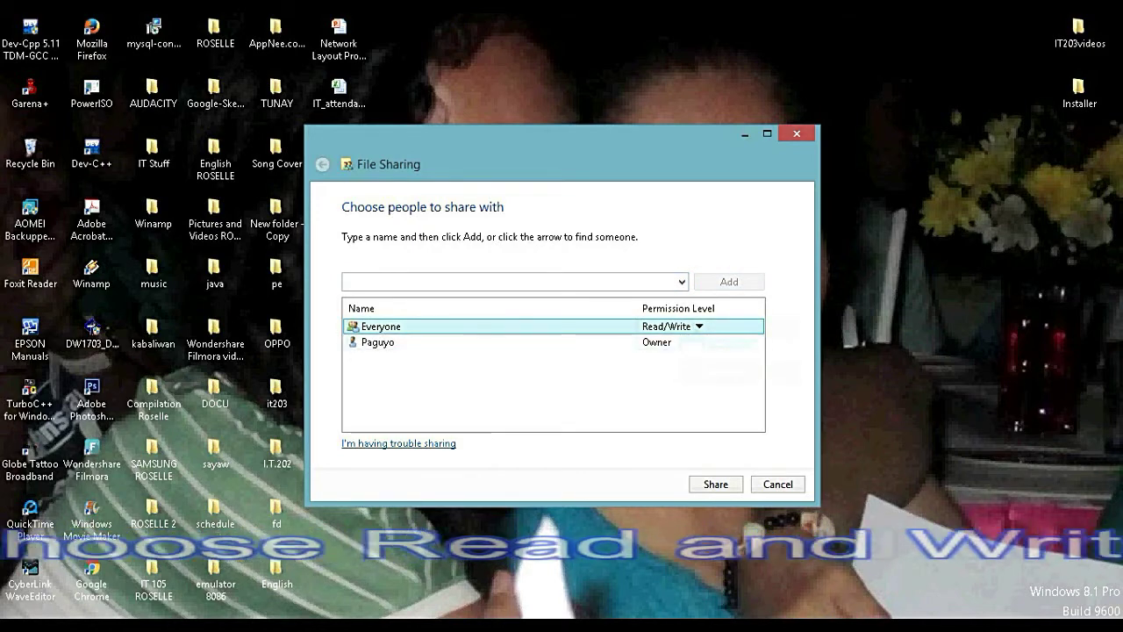
left_click(716, 484)
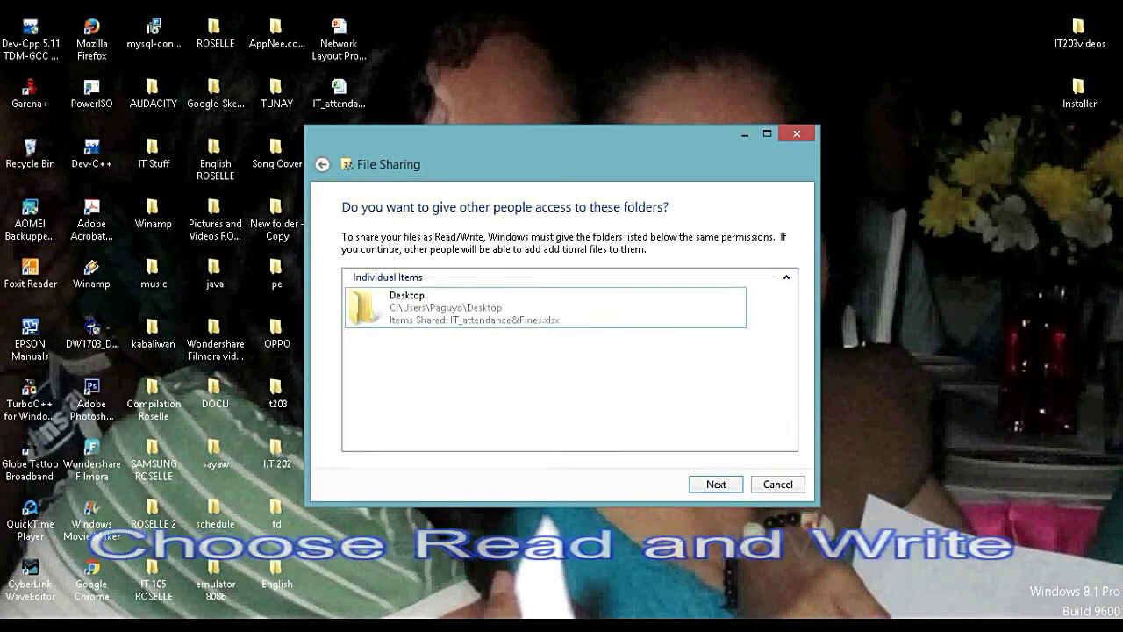
left_click(544, 308)
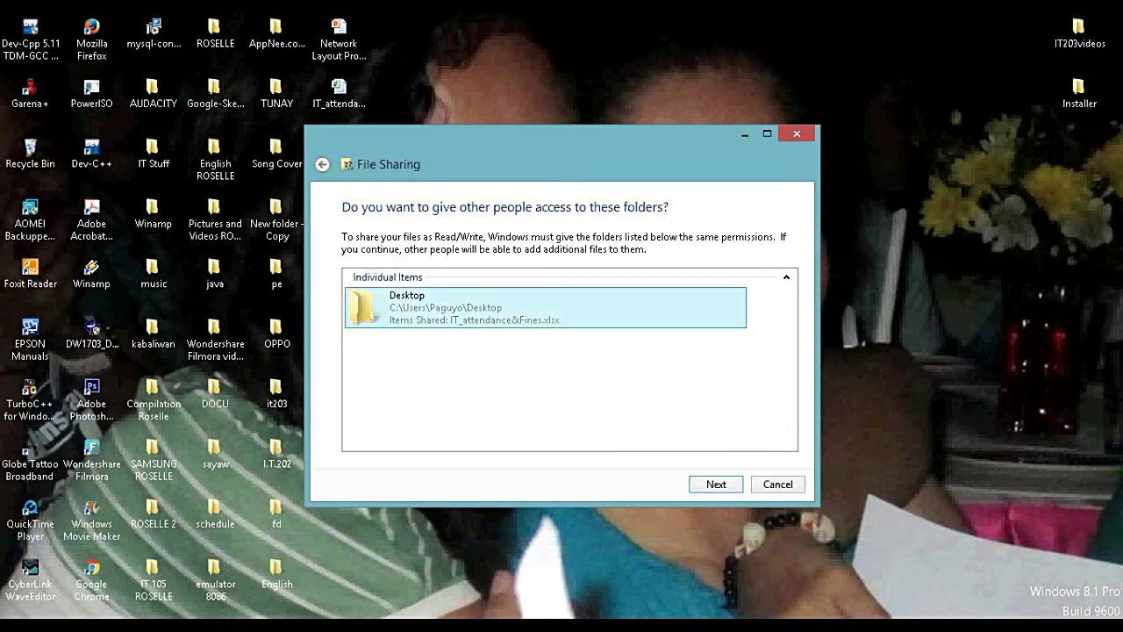
left_click(715, 484)
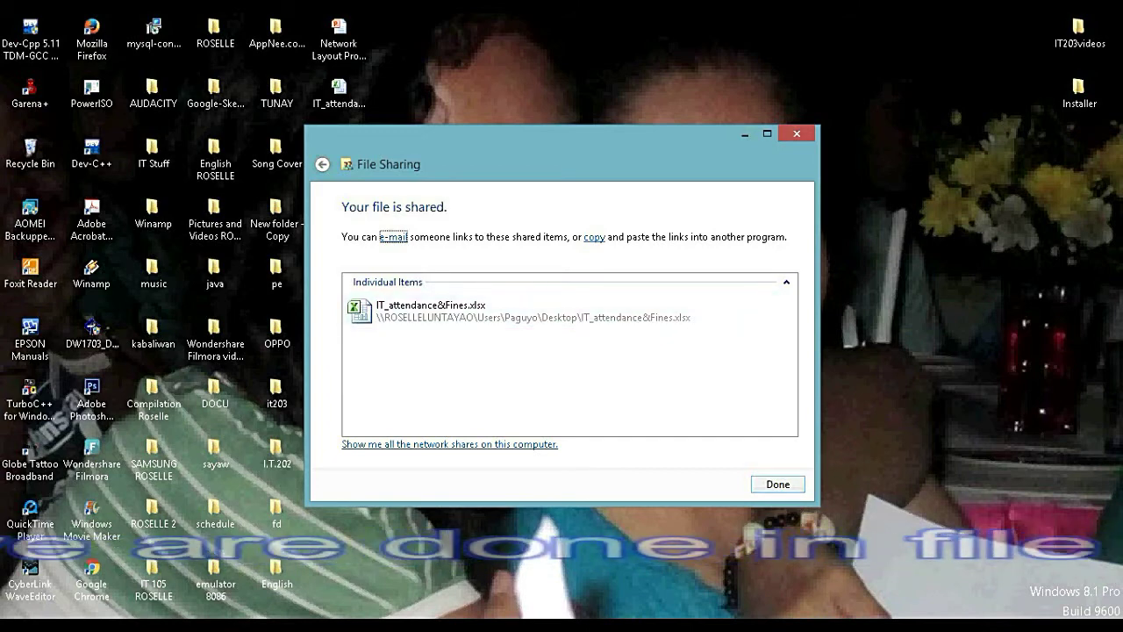
left_click(778, 484)
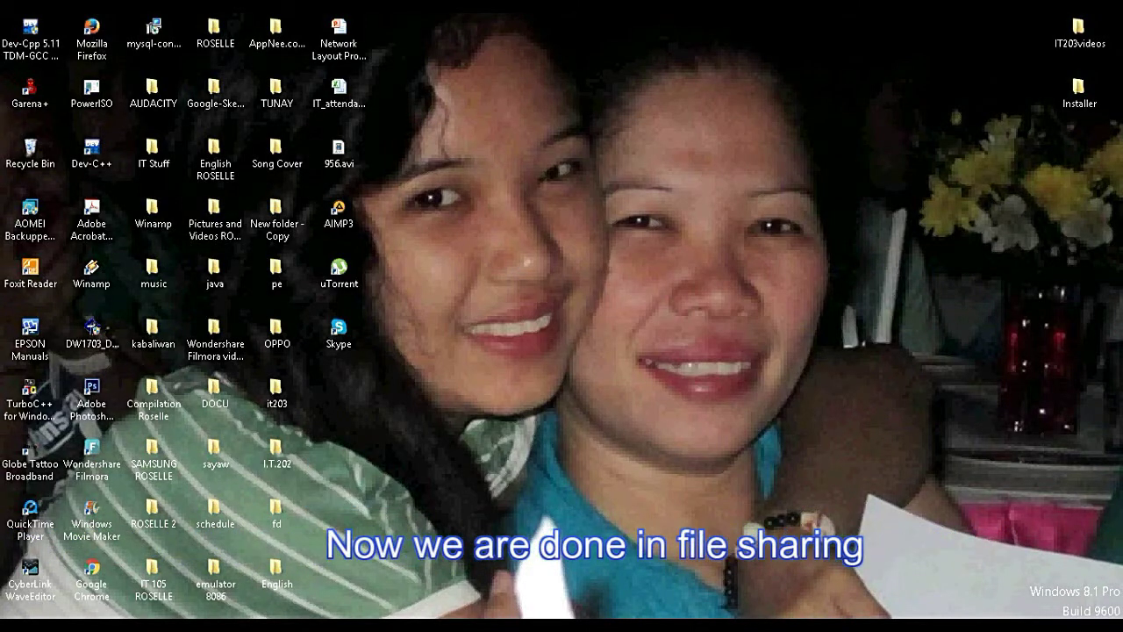
right_click(700, 225)
left_click(745, 272)
left_click(967, 628)
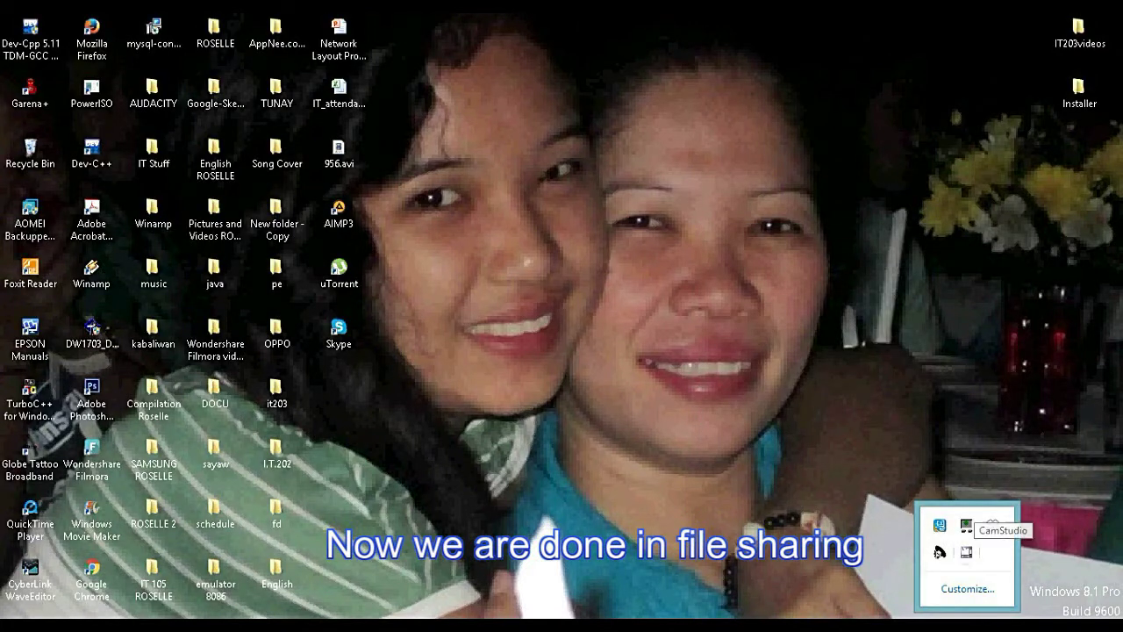
key("shift+F10")
key("Up")
key("Up")
key("Up")
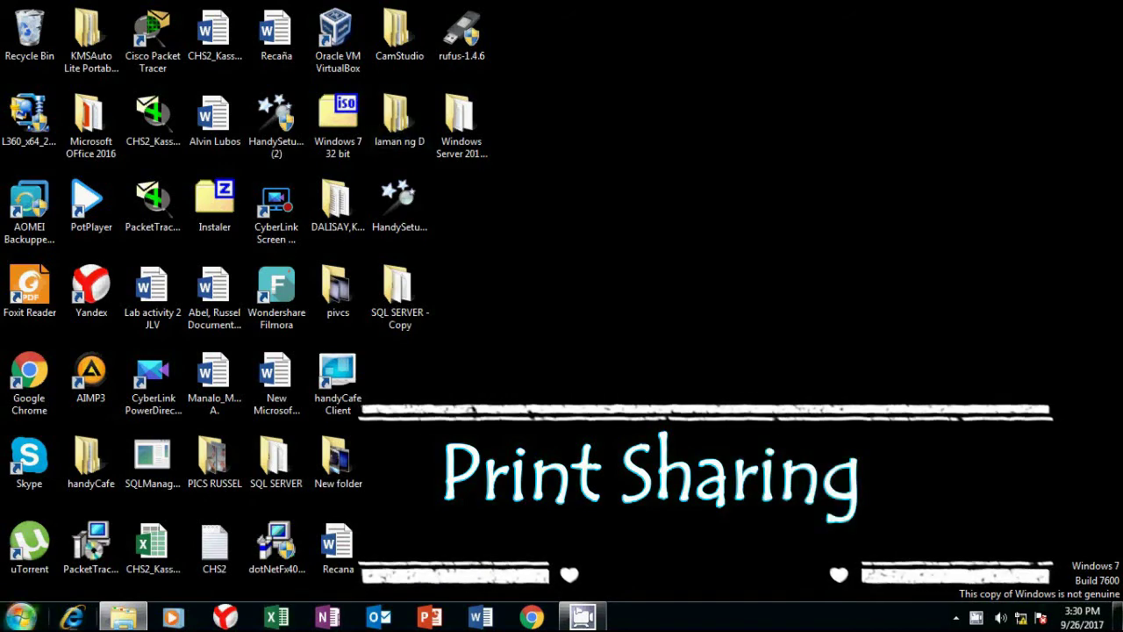
- Connect to the shared printer BSIT II Printer Sharing on the network computer CSSLABPC023 and minimize the file window
left_click(123, 617)
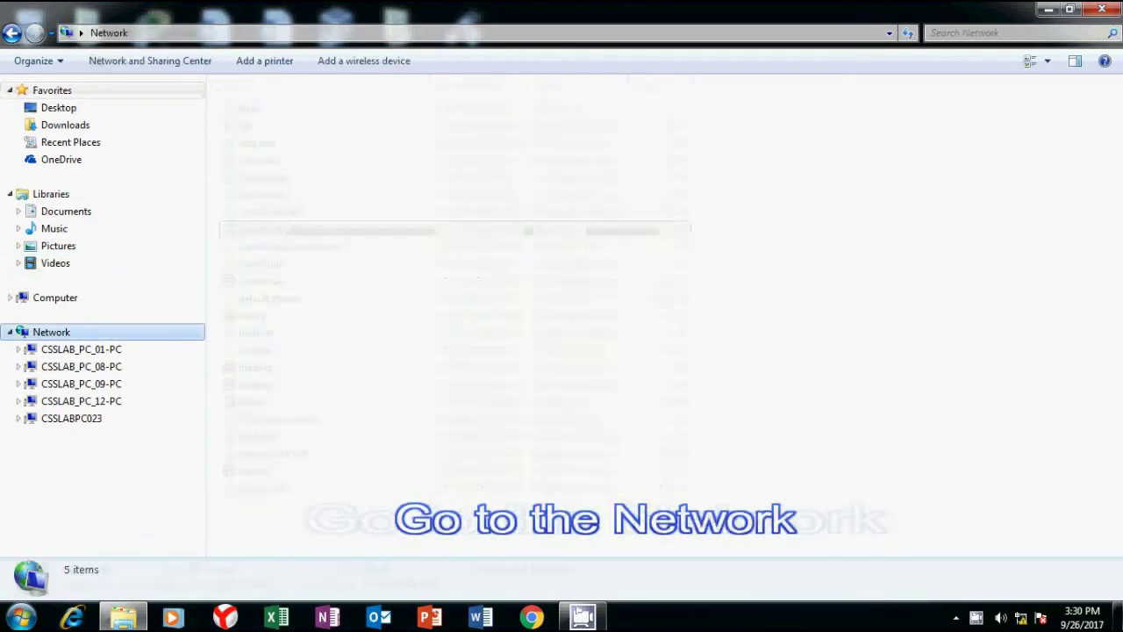
double_click(297, 170)
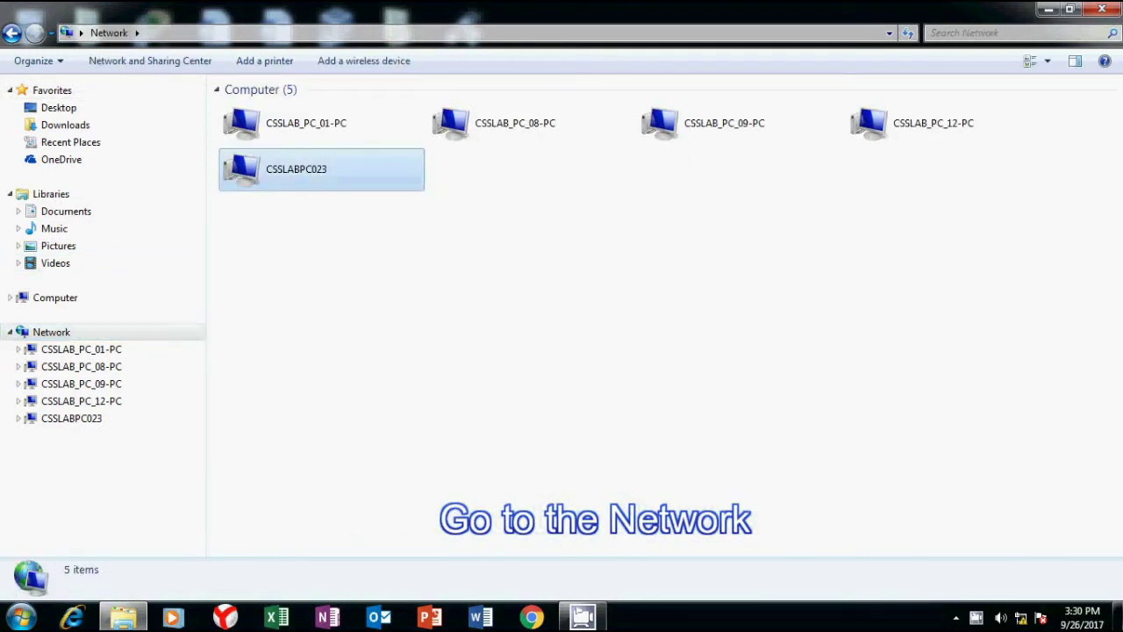
left_click(341, 106)
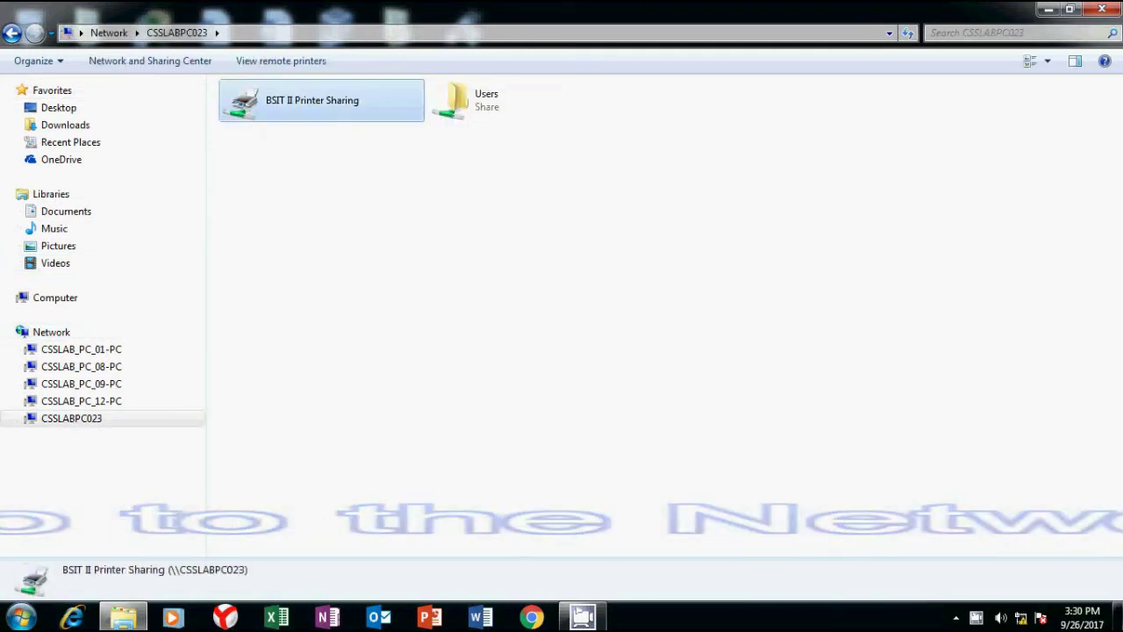
right_click(341, 106)
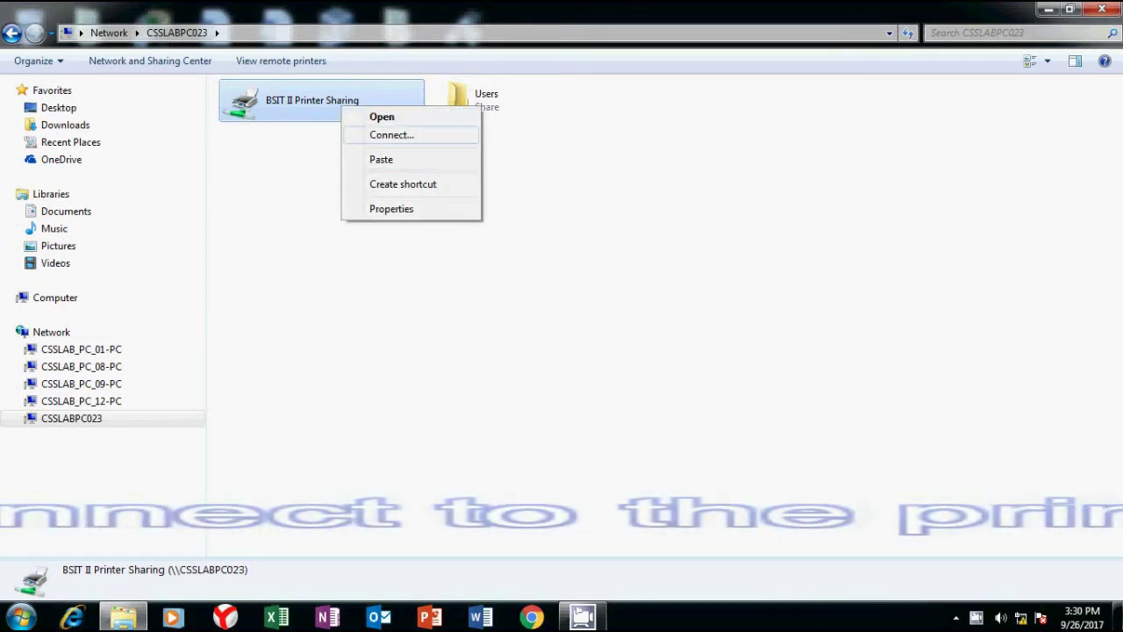
left_click(392, 134)
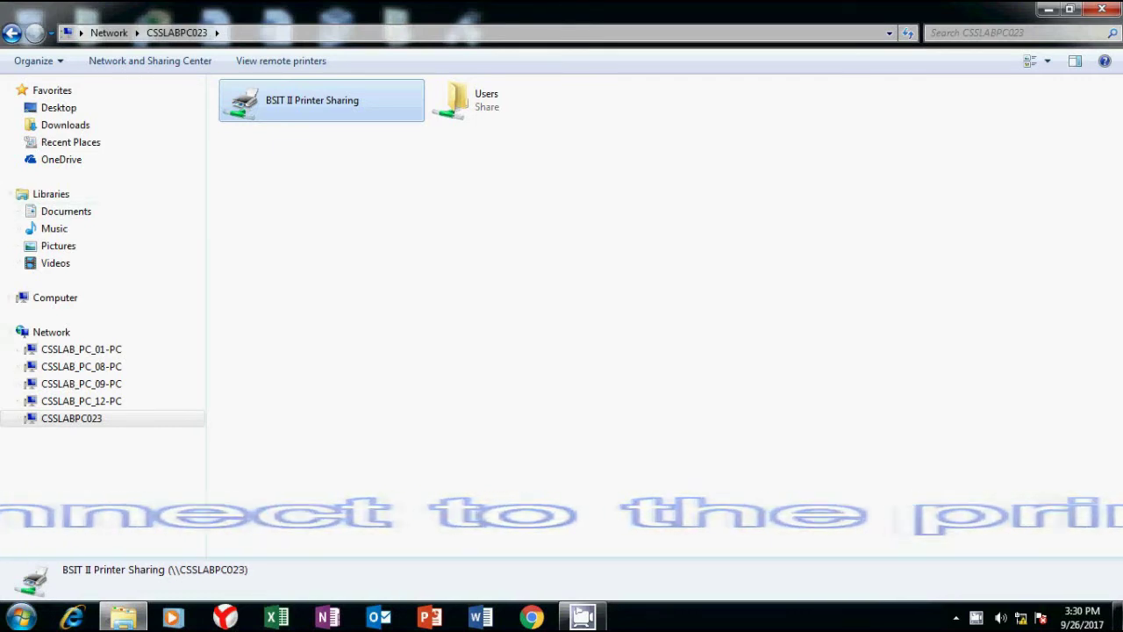
left_click(1048, 10)
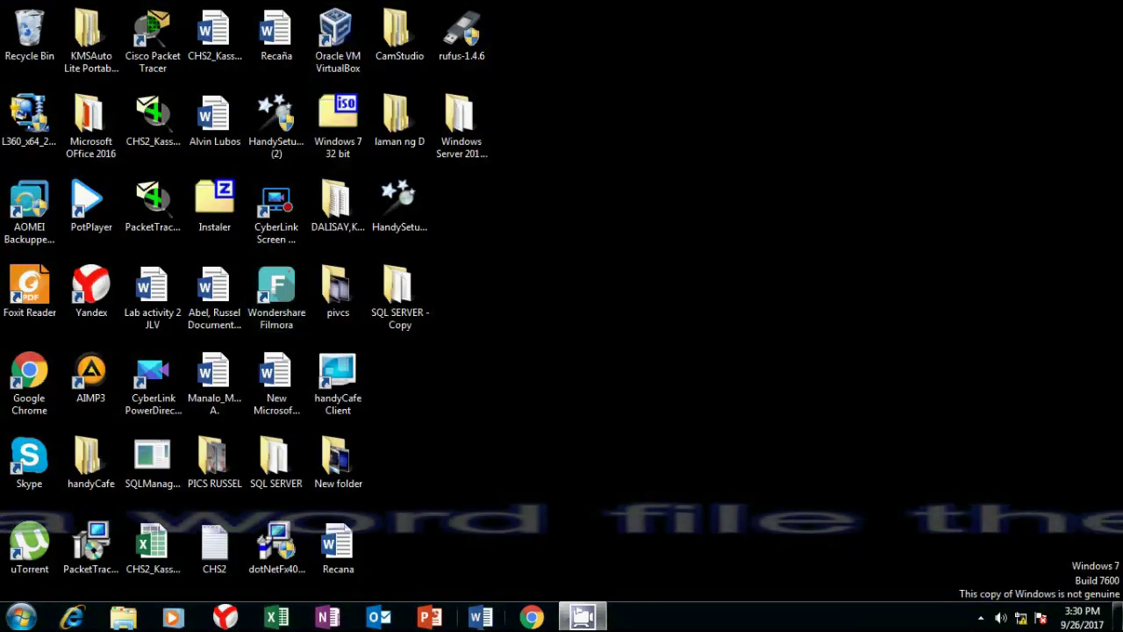
- Create a blank Word document and enter a person's first name followed by "cute ☺"
left_click(480, 617)
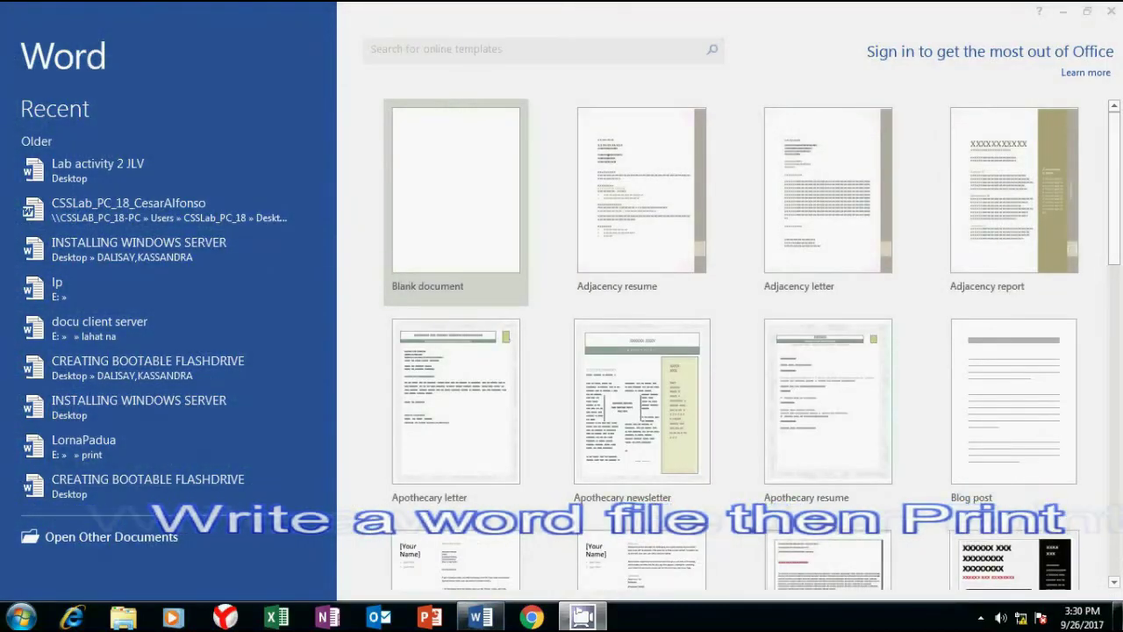
left_click(455, 202)
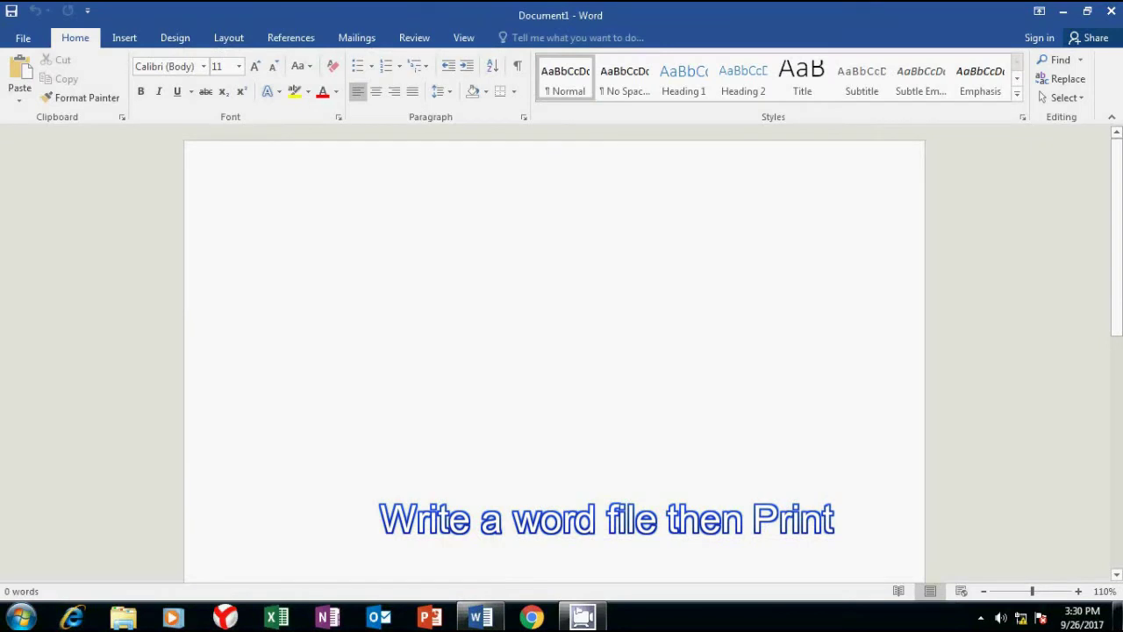
type("Roselle cute ☺")
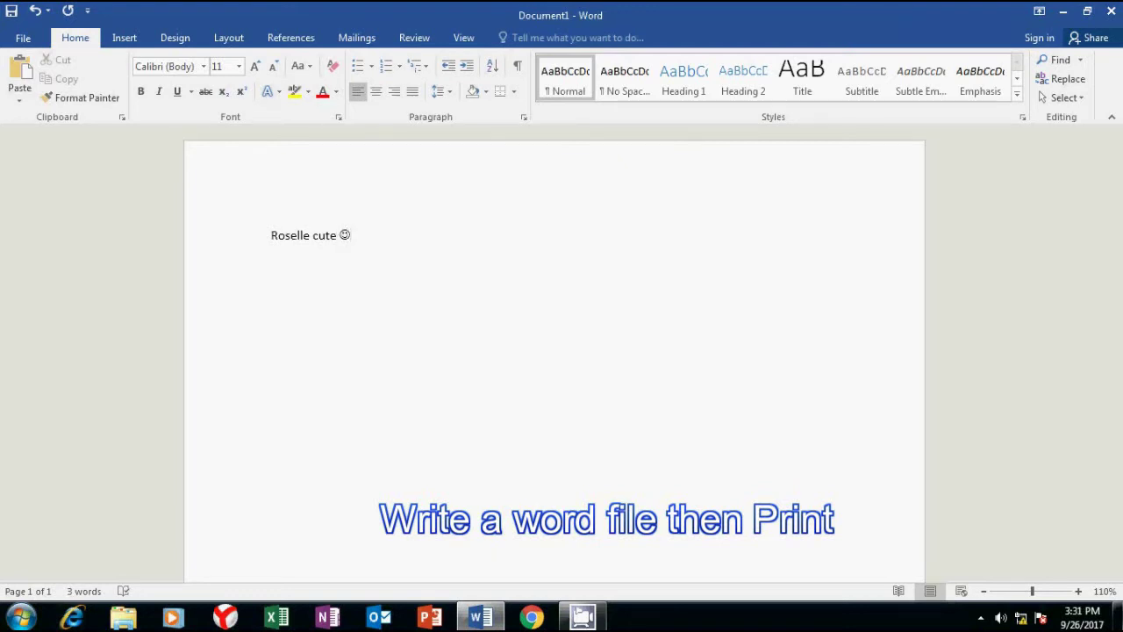
- Change the font of all the document's text to Arial Black
key("ctrl+a")
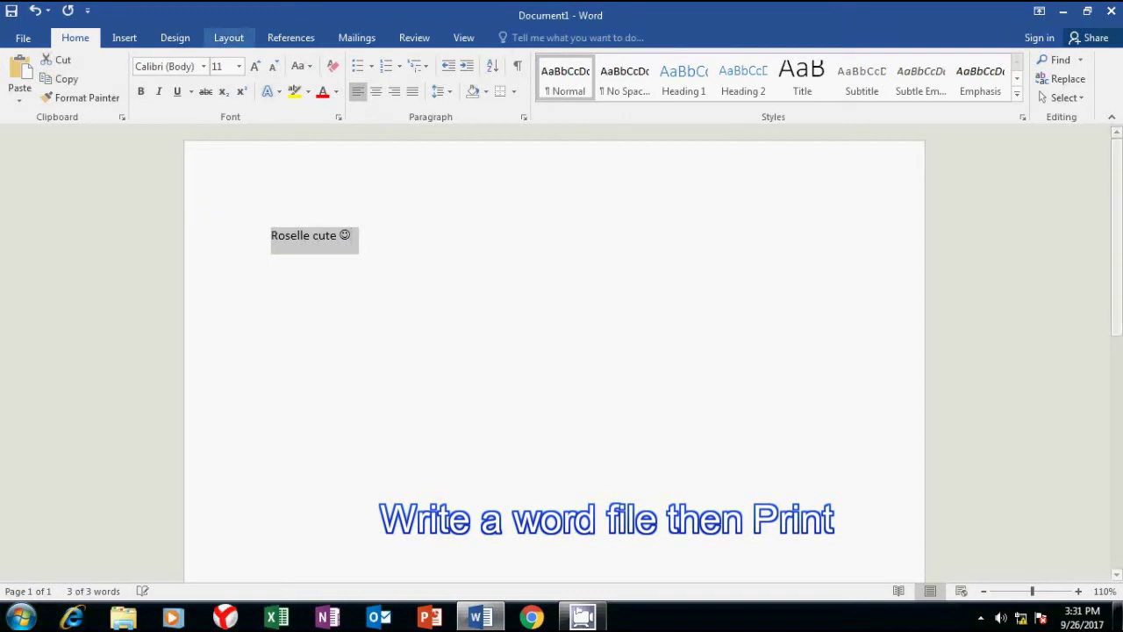
left_click(204, 66)
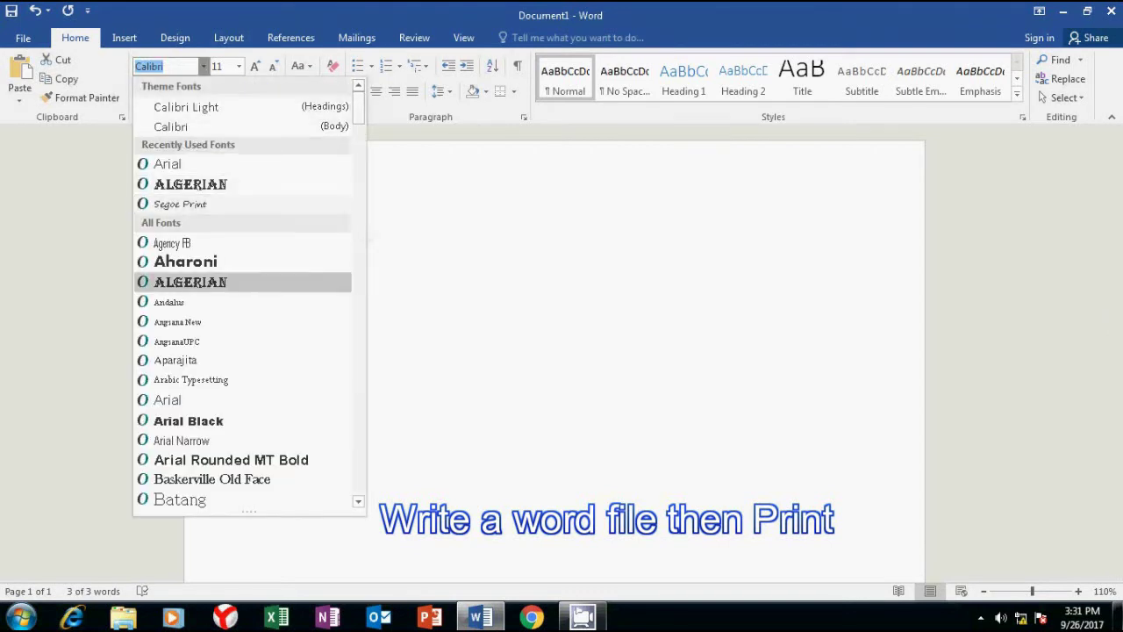
key("Down")
key("Down")
key("Down")
key("Down")
key("Down")
key("Down")
key("Down")
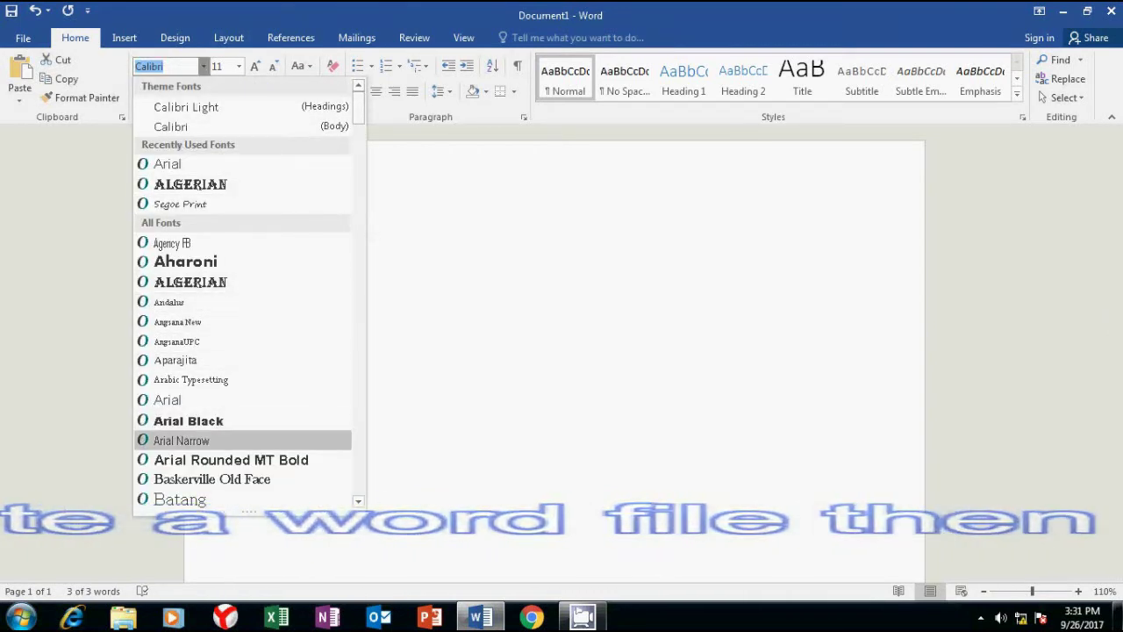
key("Up")
key("Return")
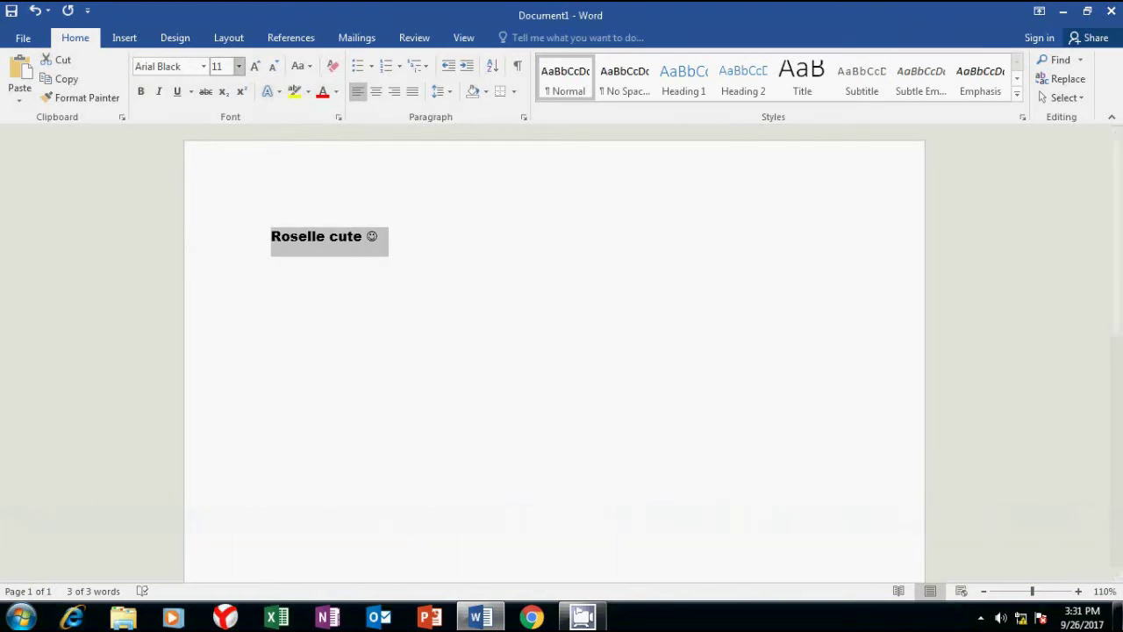
- Set the selected text's font size to 72 and clear the selection
left_click(238, 67)
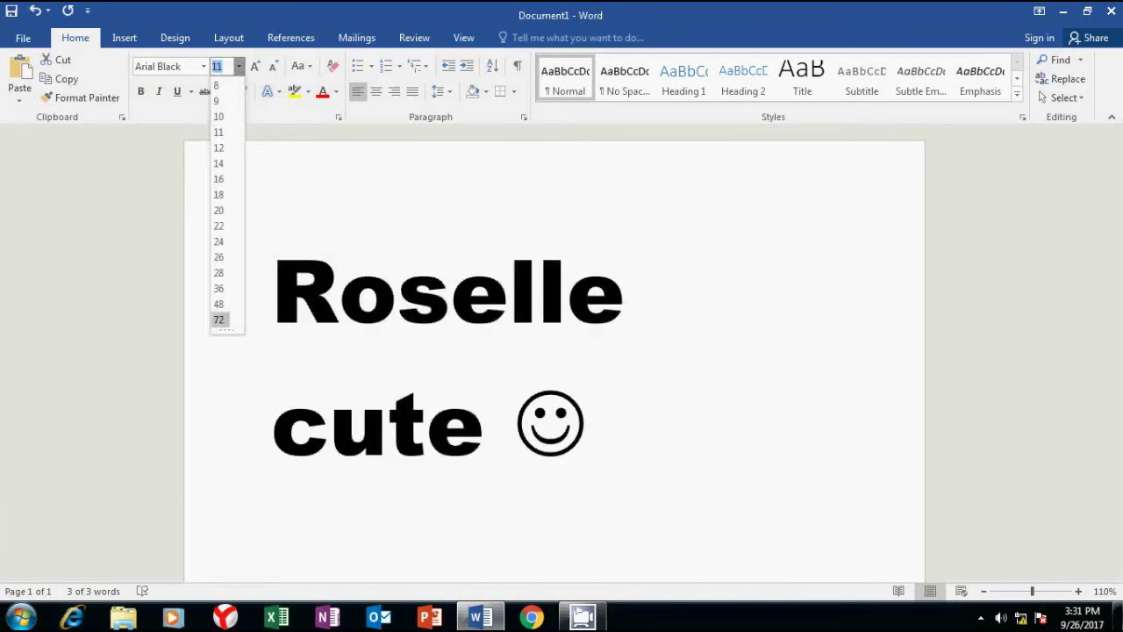
left_click(218, 319)
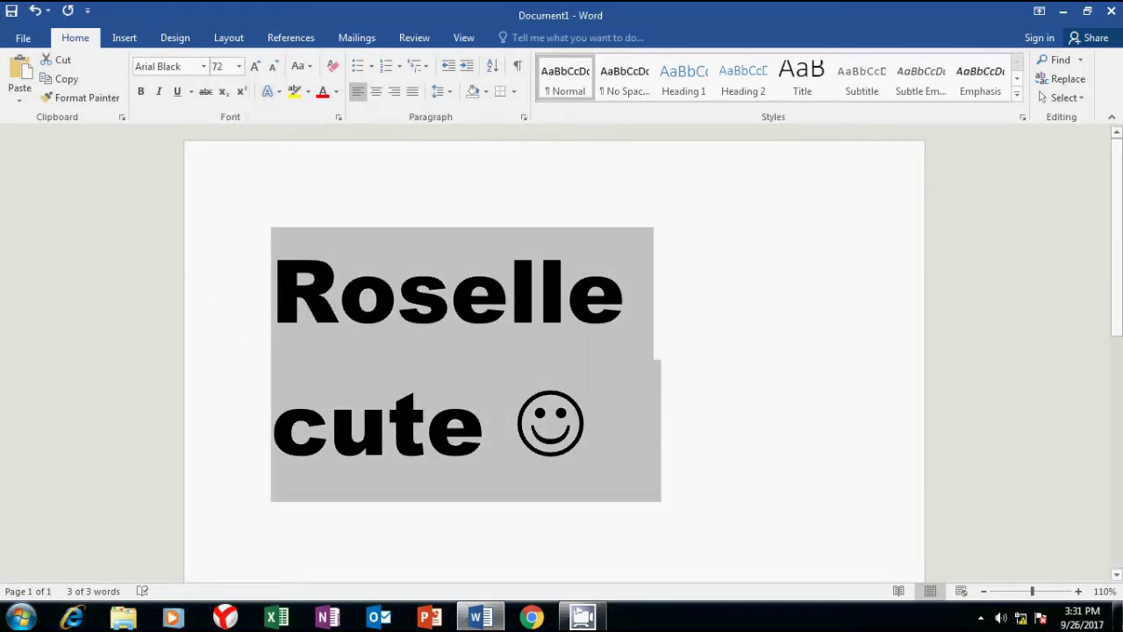
left_click(654, 290)
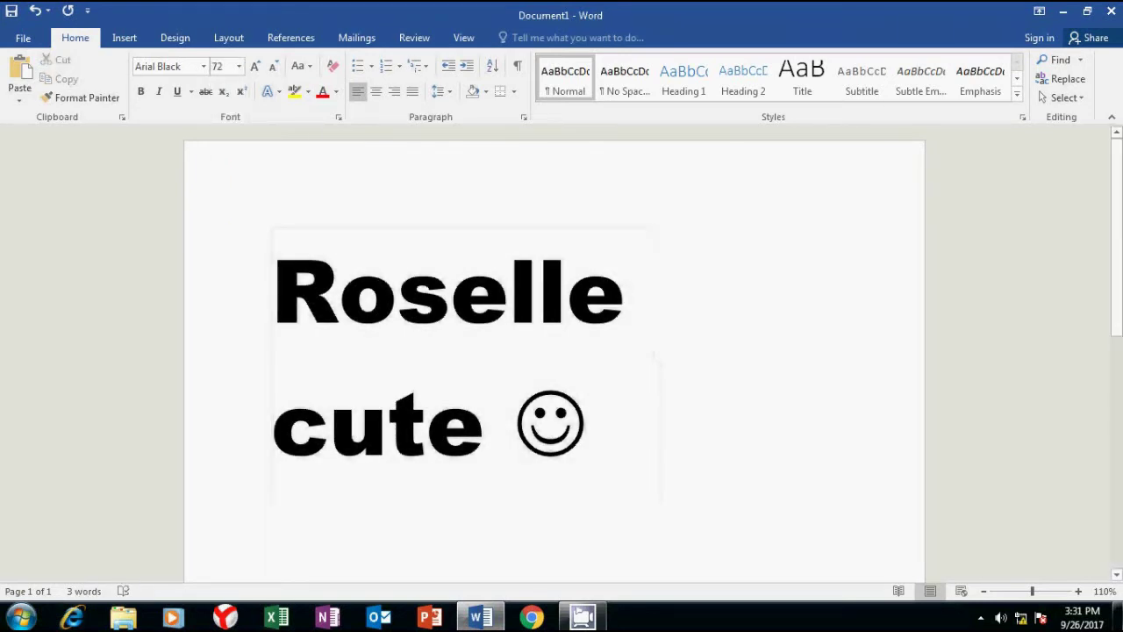
- Choose a printer from the available printers and print one copy of the whole document
key("ctrl+p")
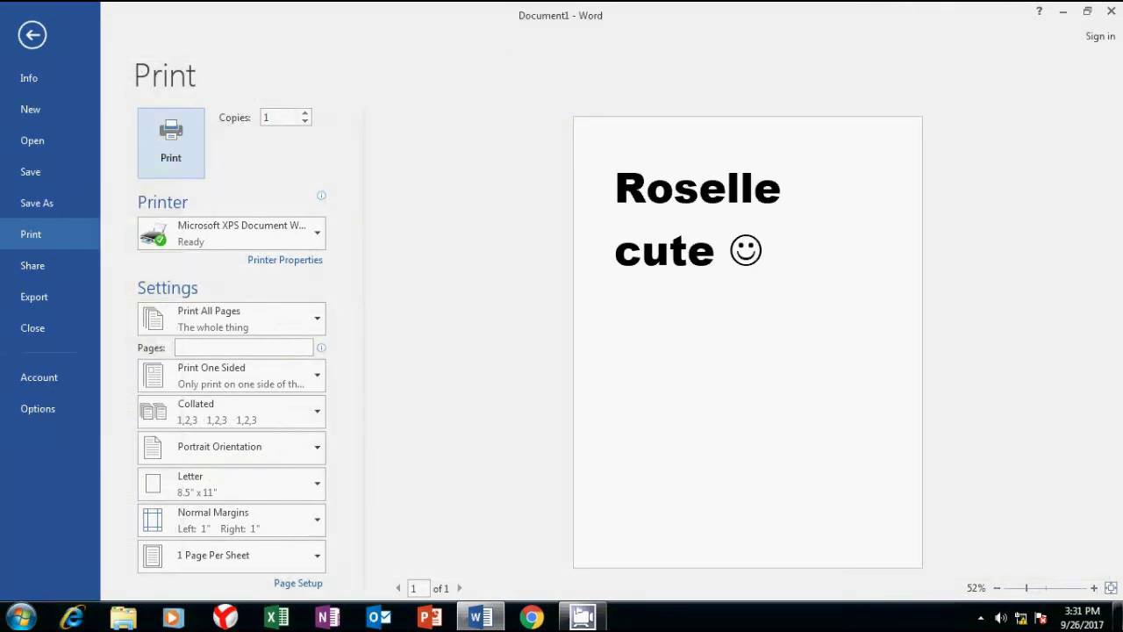
left_click(231, 232)
left_click(265, 342)
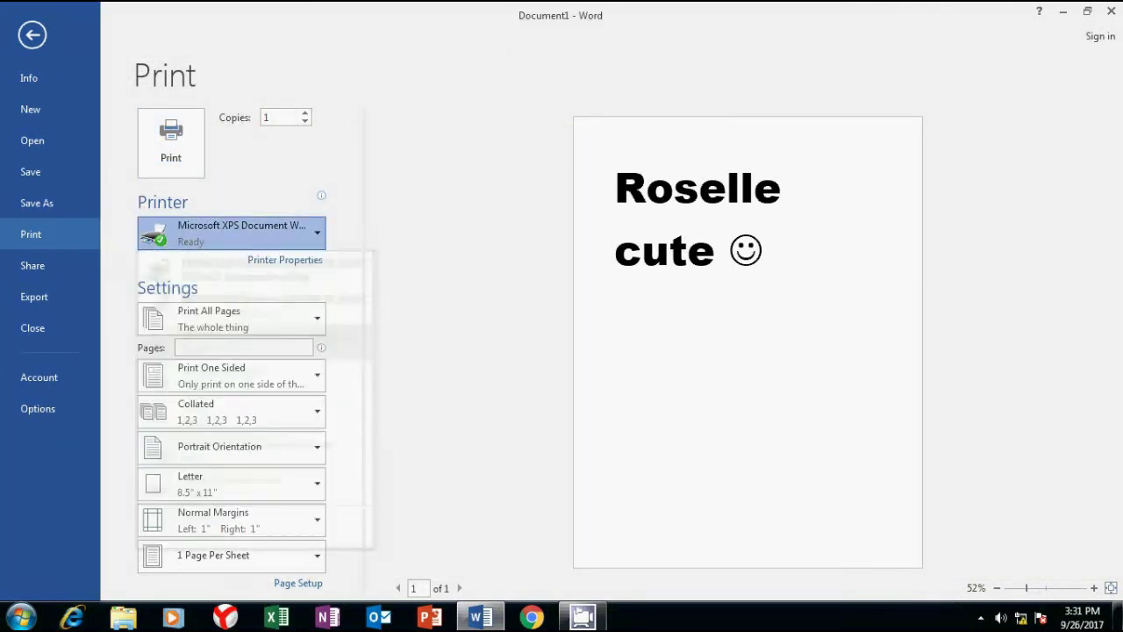
left_click(171, 143)
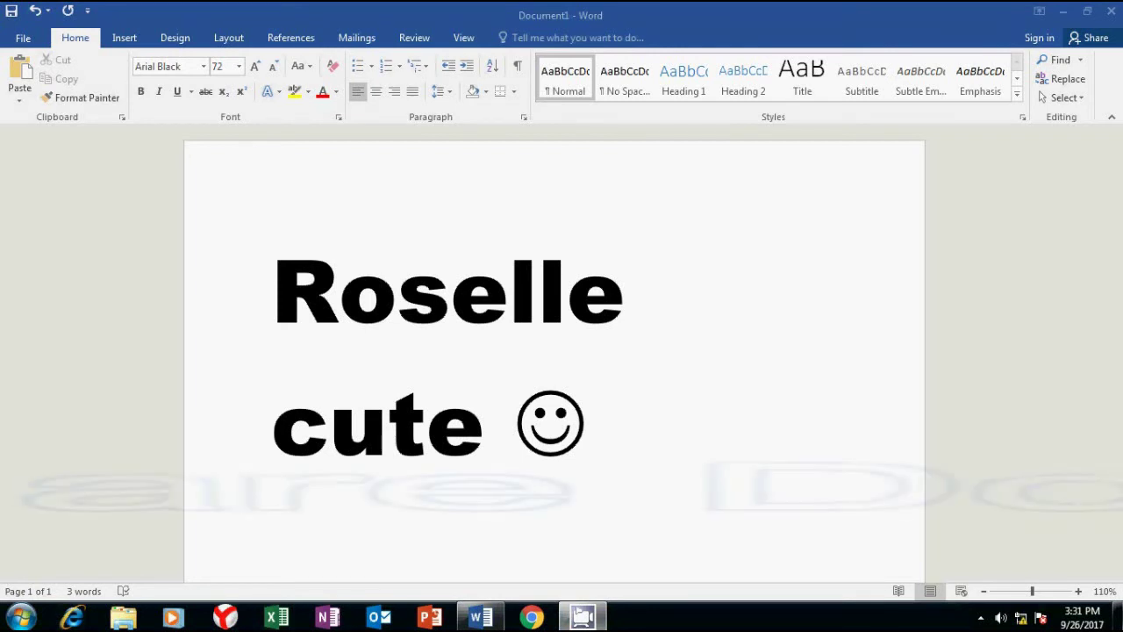
left_click(981, 618)
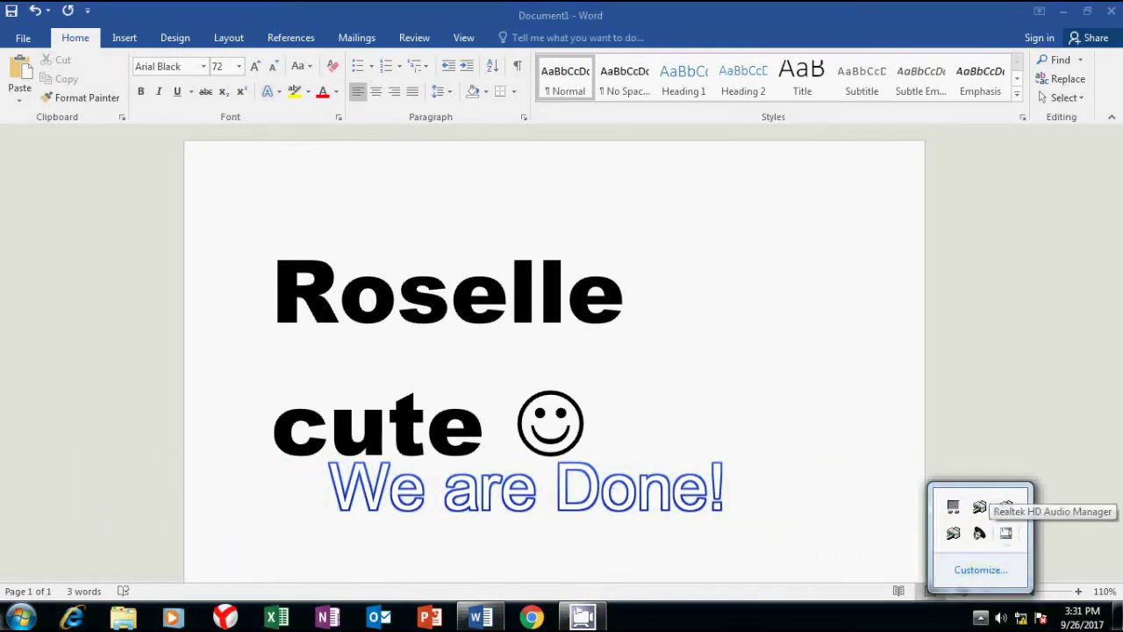
right_click(1006, 506)
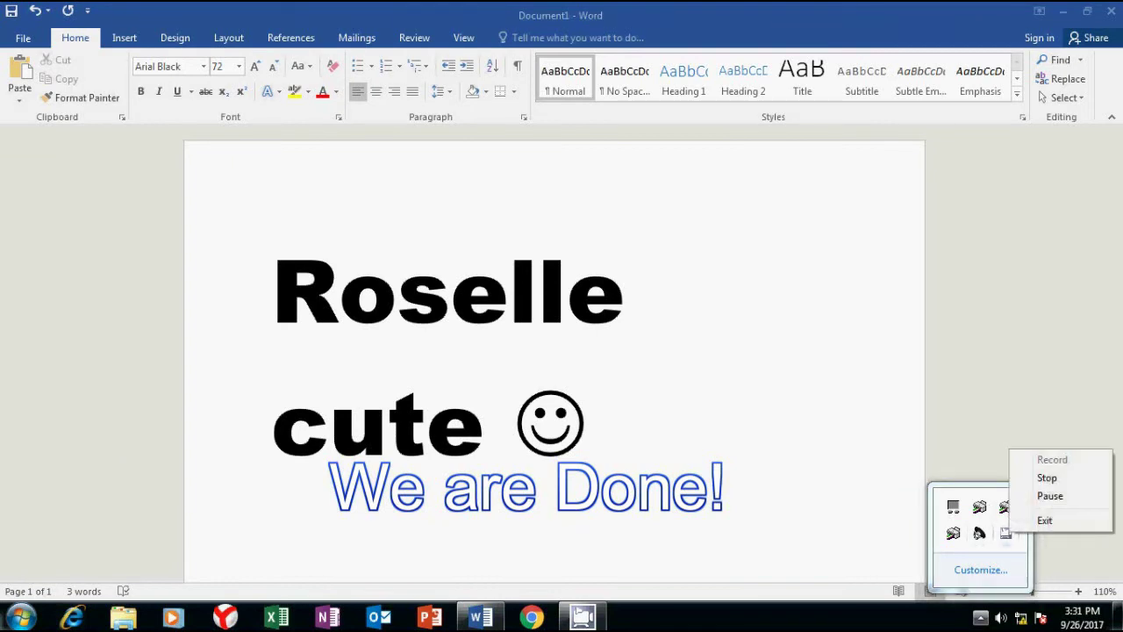